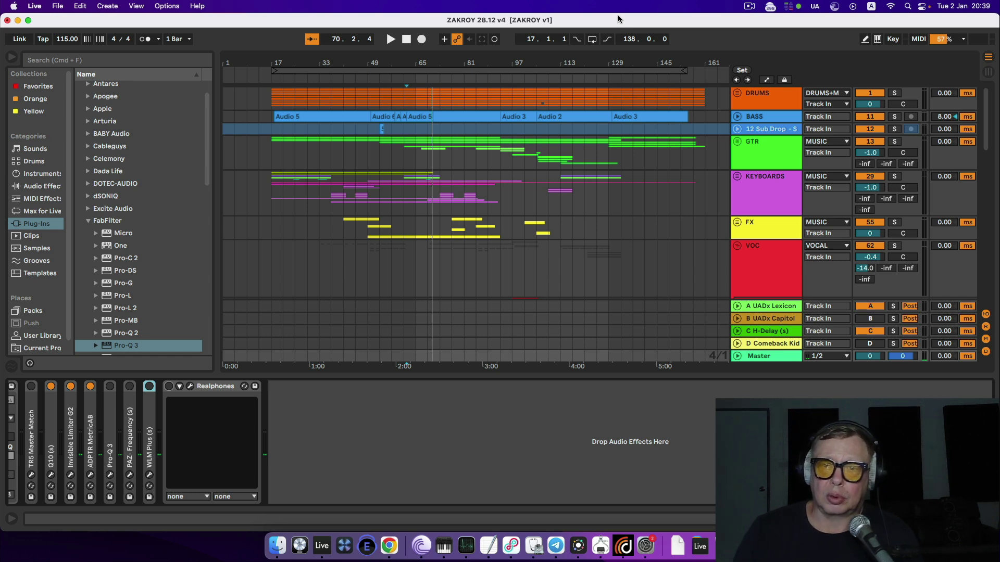
# Open the Realphones plug-in on the Master track and switch it to Advanced Mode.
pyautogui.click(190, 385)
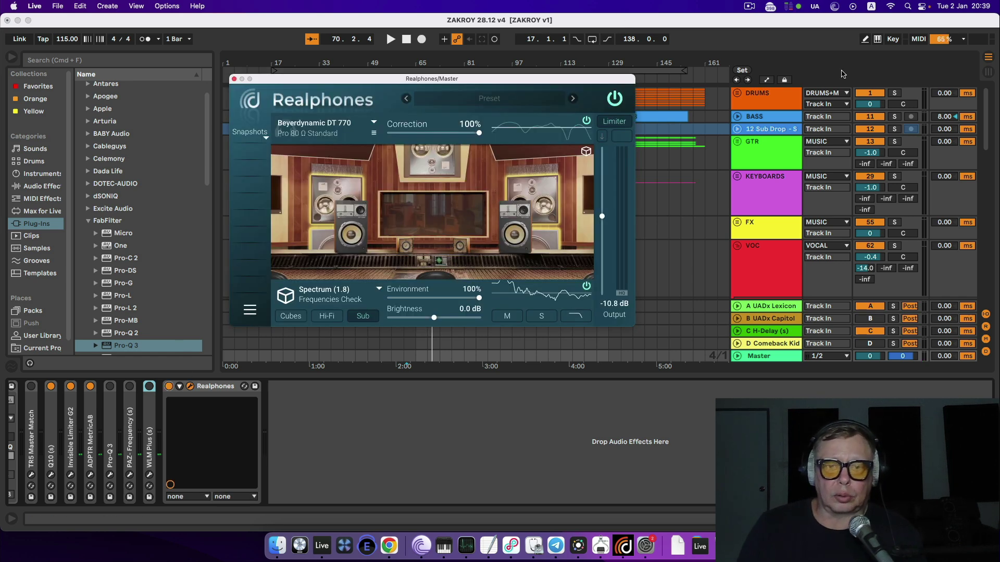
pyautogui.moveTo(458, 86); pyautogui.dragTo(480, 125)
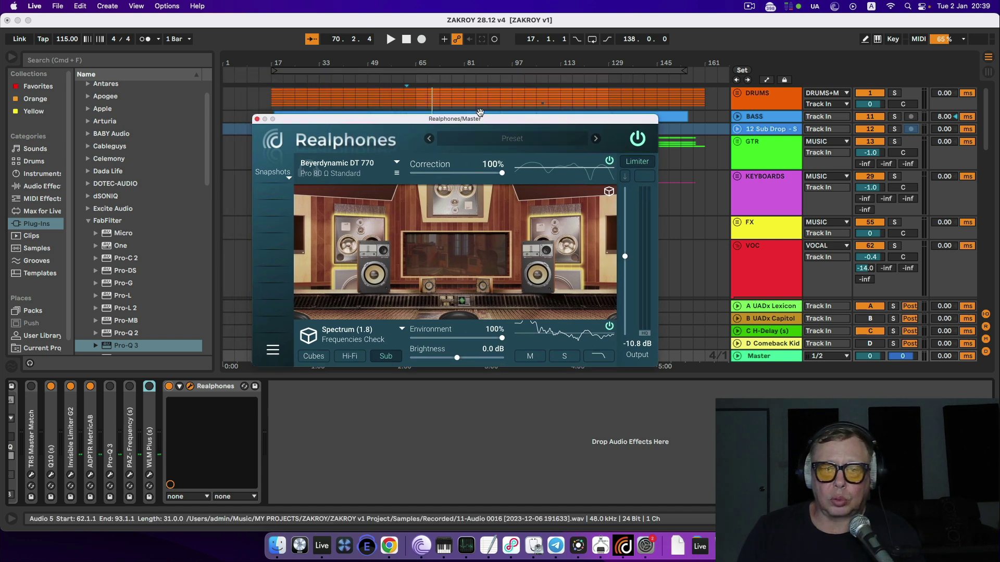
pyautogui.click(282, 176)
pyautogui.click(281, 176)
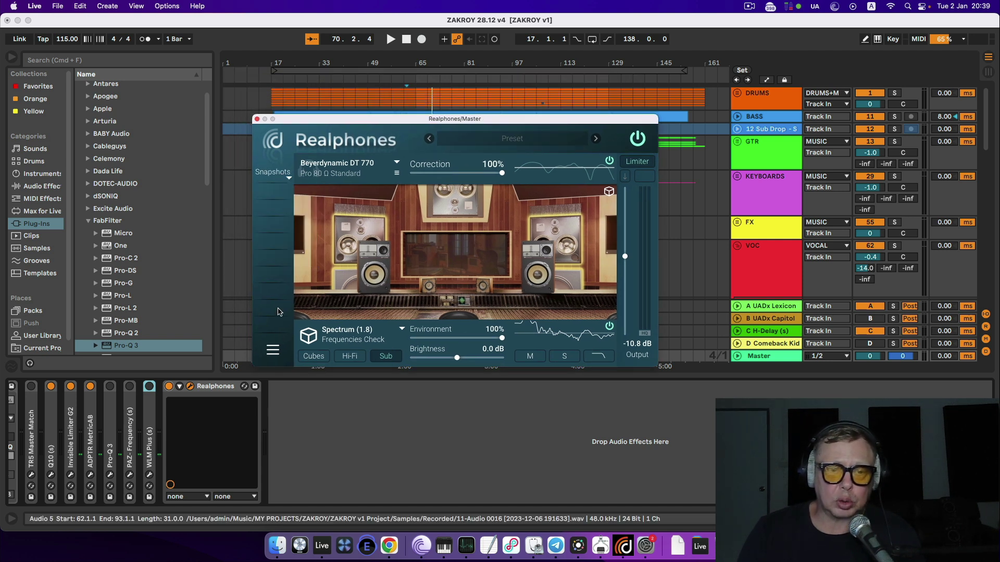
pyautogui.click(276, 350)
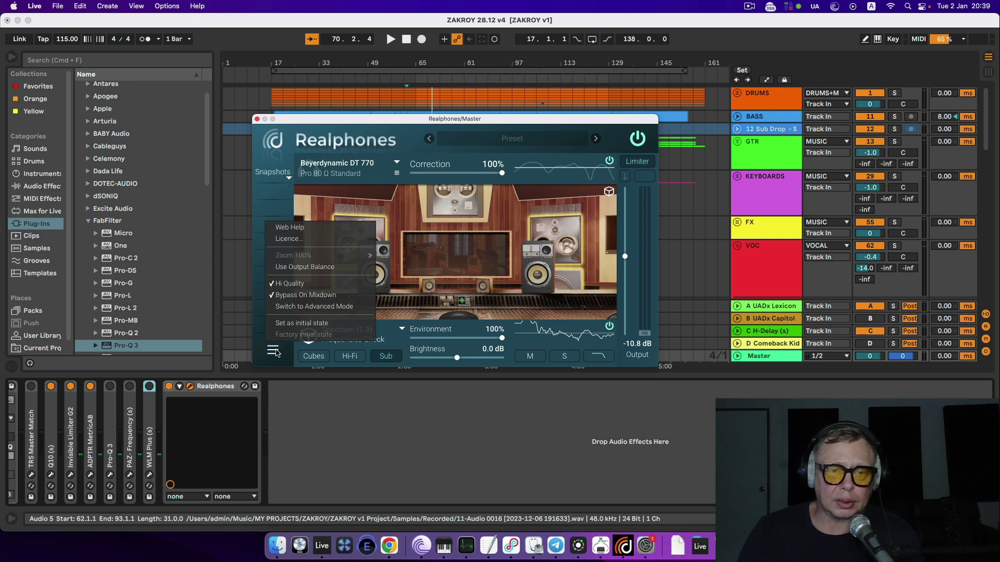
pyautogui.click(275, 307)
pyautogui.moveTo(452, 123); pyautogui.dragTo(481, 106)
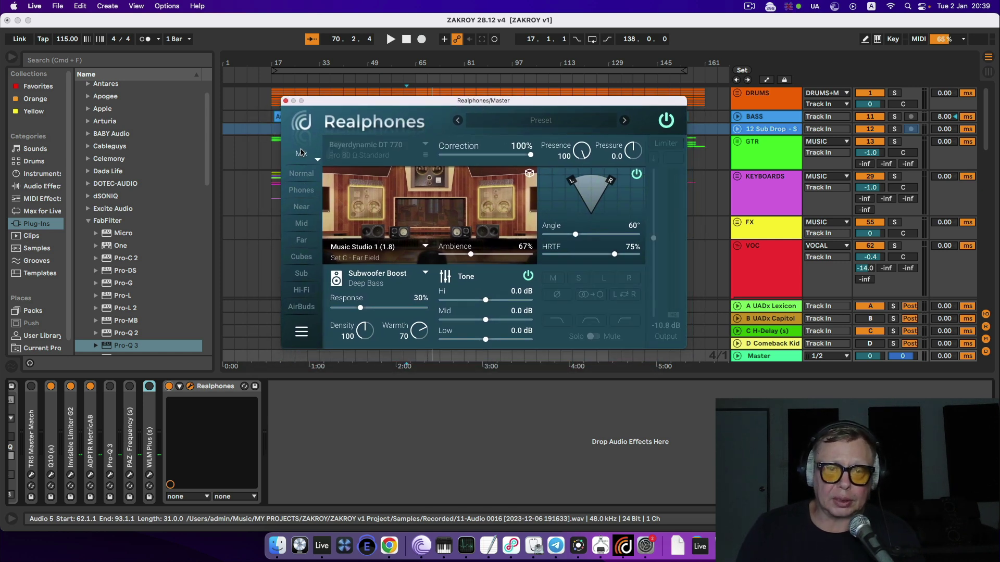
# Step through the Mix snapshots Normal, Phones, Mid, Cubes, Sub, Hi-Fi and AirBuds in Realphones.
pyautogui.click(304, 176)
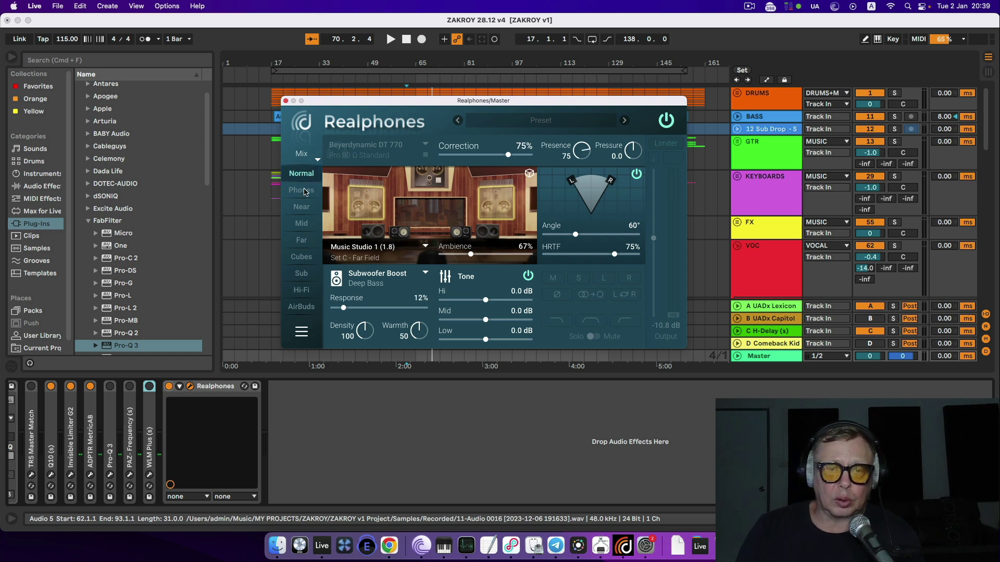
pyautogui.click(304, 191)
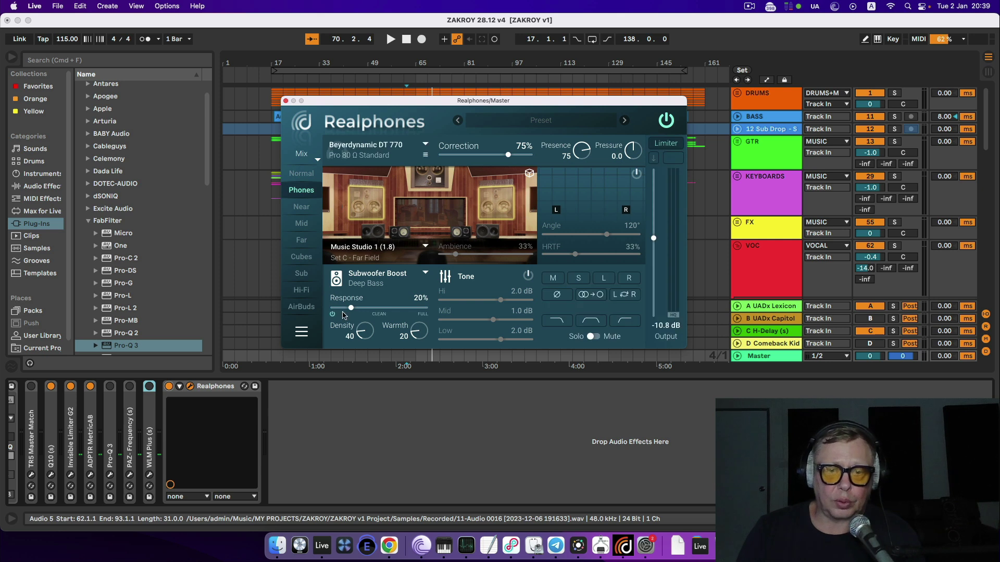
pyautogui.click(306, 223)
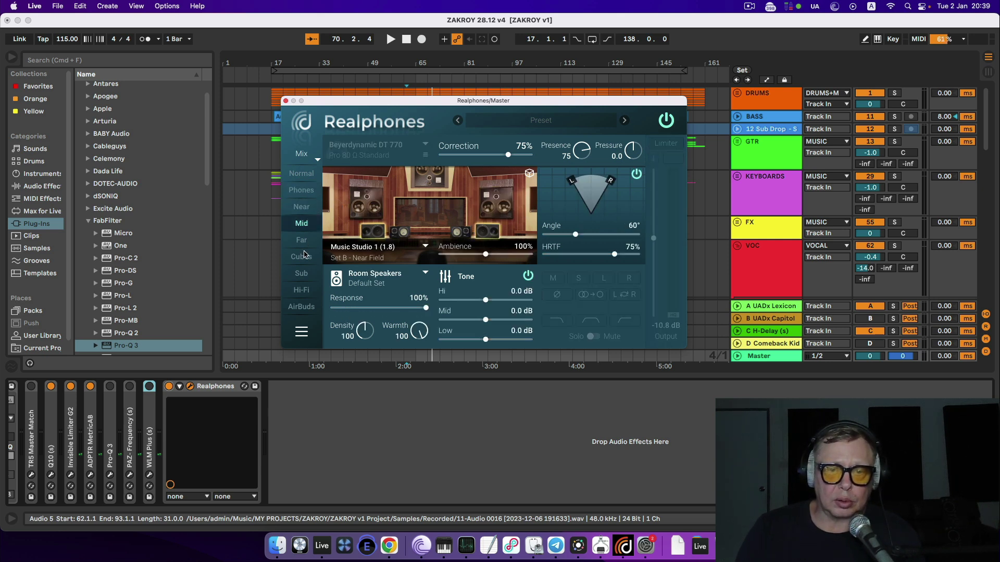
pyautogui.click(304, 255)
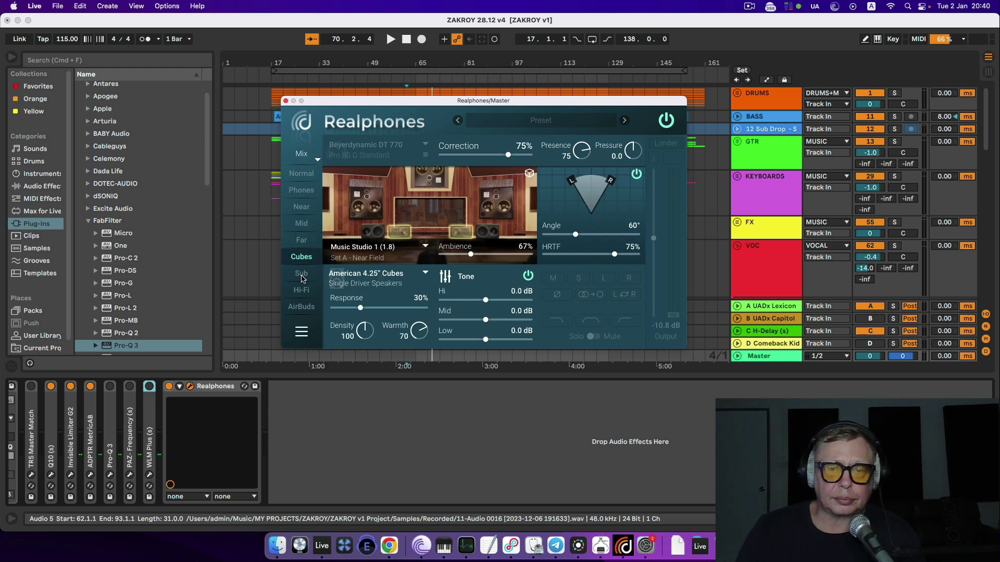
pyautogui.click(302, 275)
pyautogui.click(304, 290)
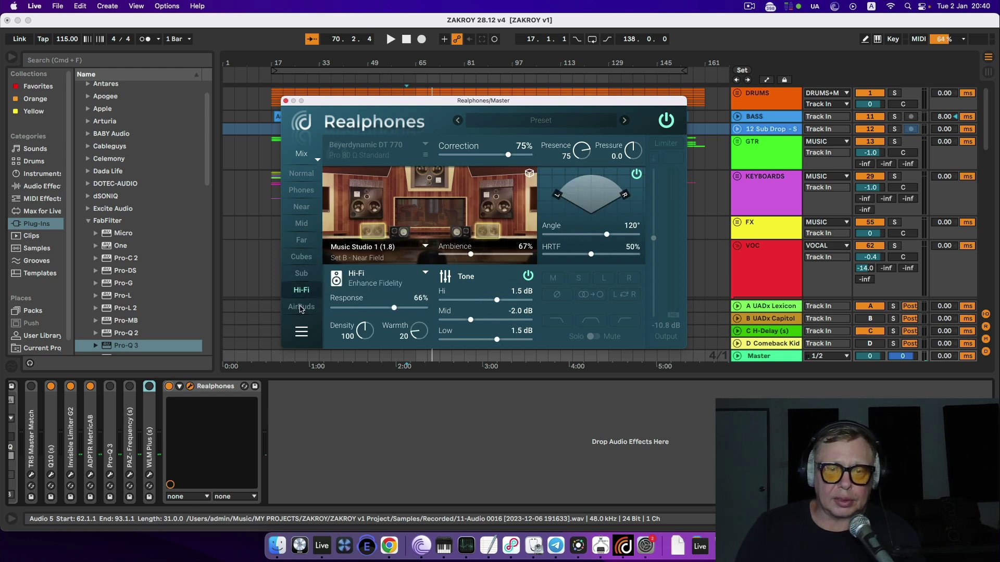
pyautogui.click(301, 307)
# Switch Realphones back to Easy Mode, accepting the loss of unsaved changes.
pyautogui.click(302, 331)
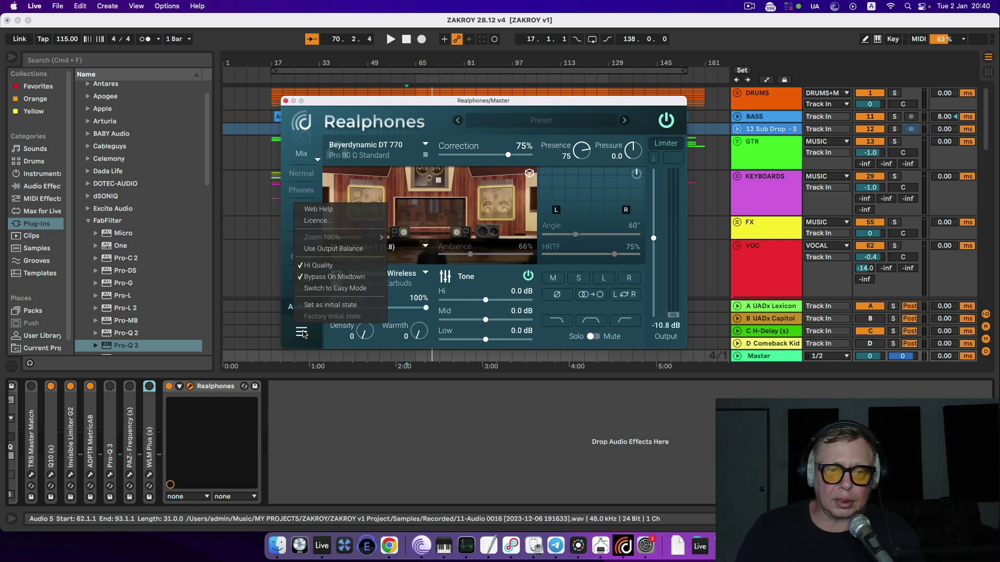
pyautogui.click(311, 288)
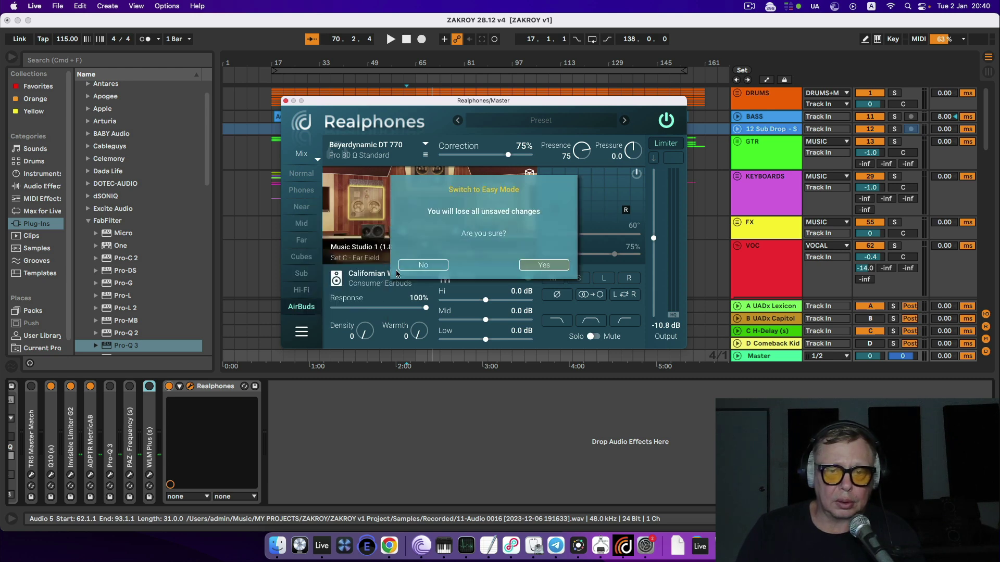
pyautogui.click(561, 268)
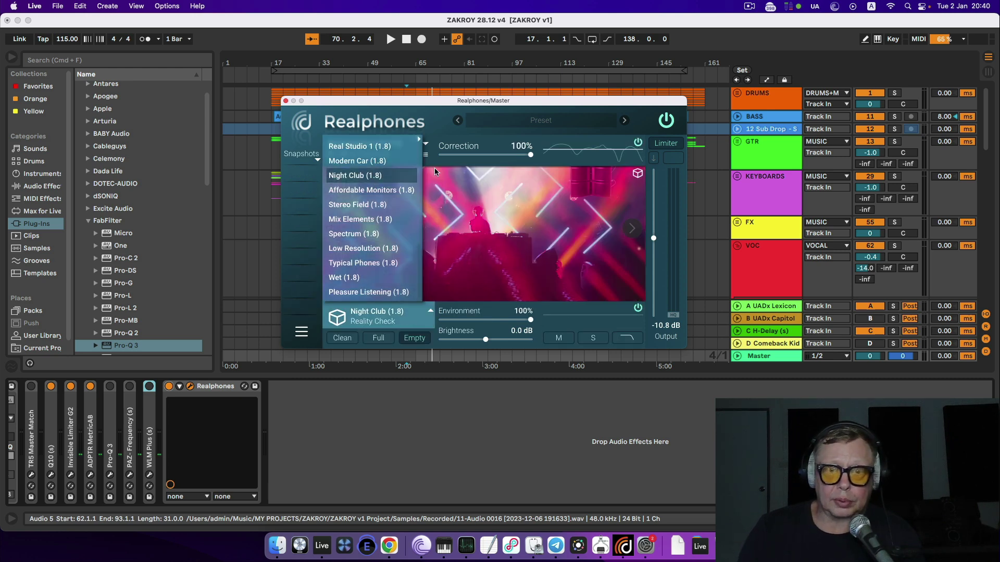
# Choose the Night Club (1.8) environment and go through its Full and Empty variants.
pyautogui.click(631, 228)
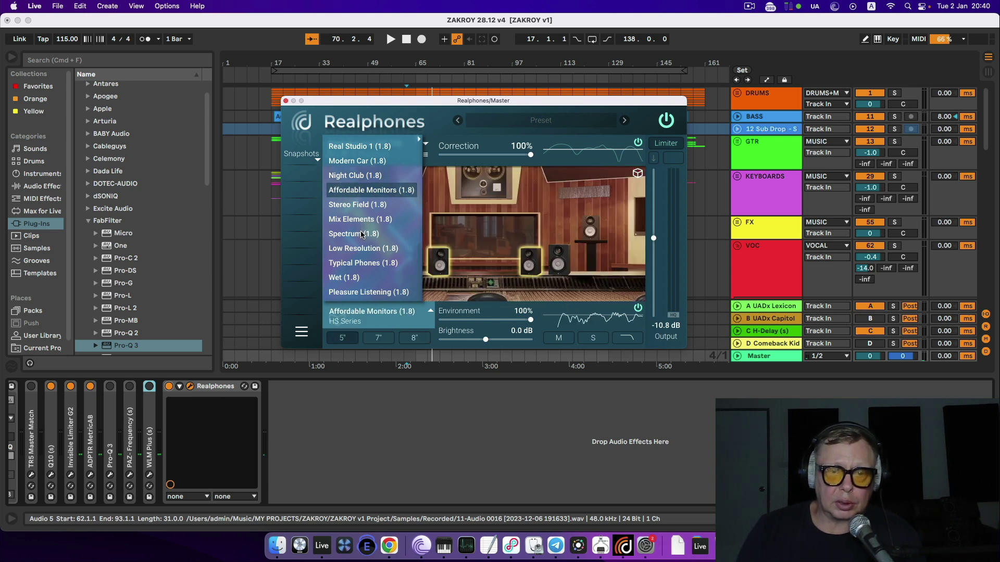
pyautogui.scroll(-1, 363, 234)
pyautogui.click(364, 175)
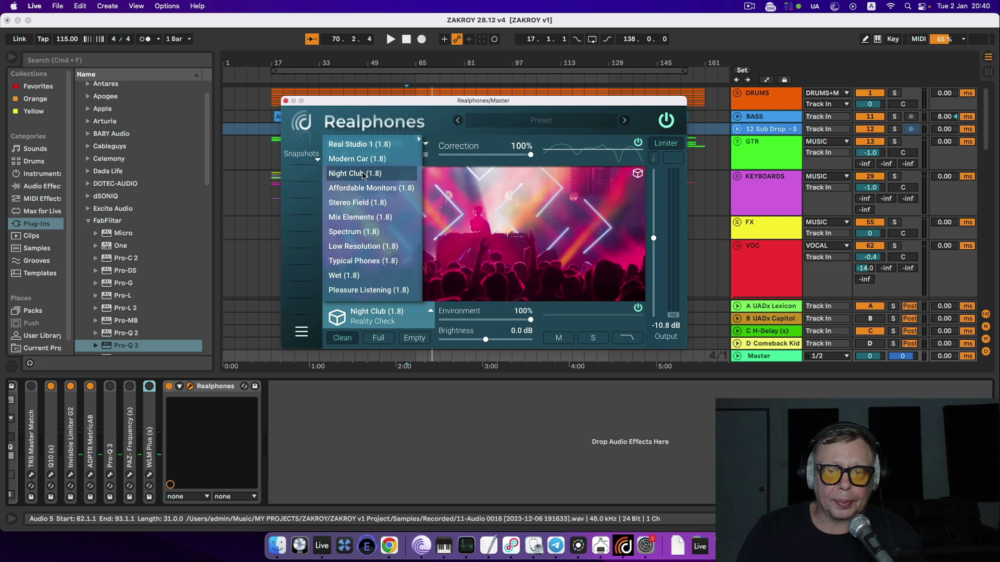
pyautogui.click(375, 312)
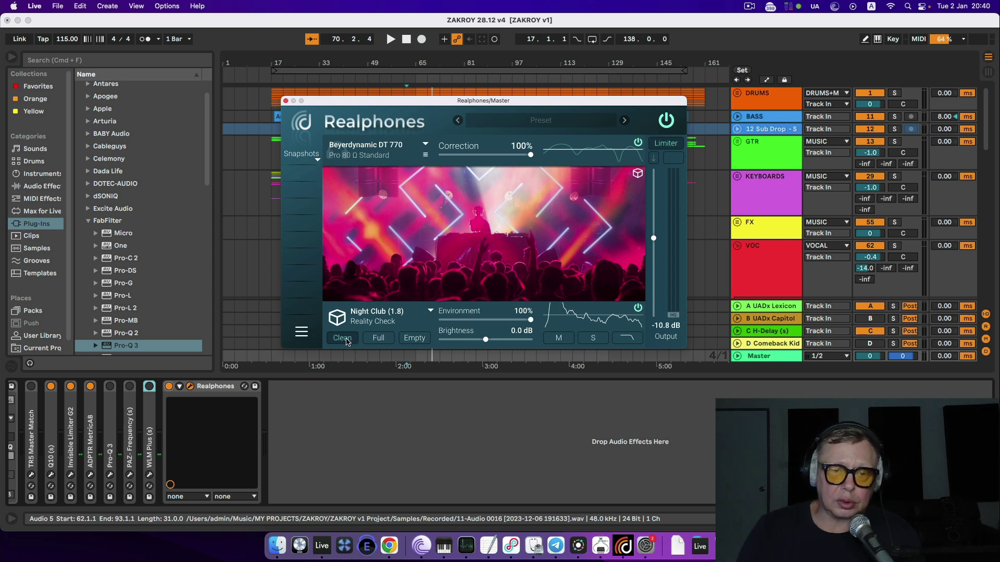
pyautogui.click(379, 338)
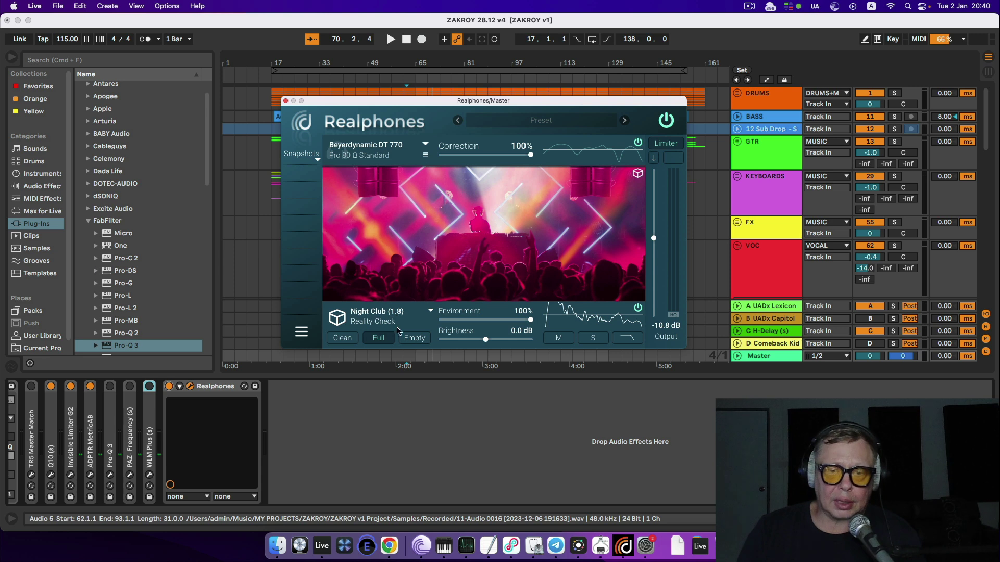
pyautogui.click(413, 339)
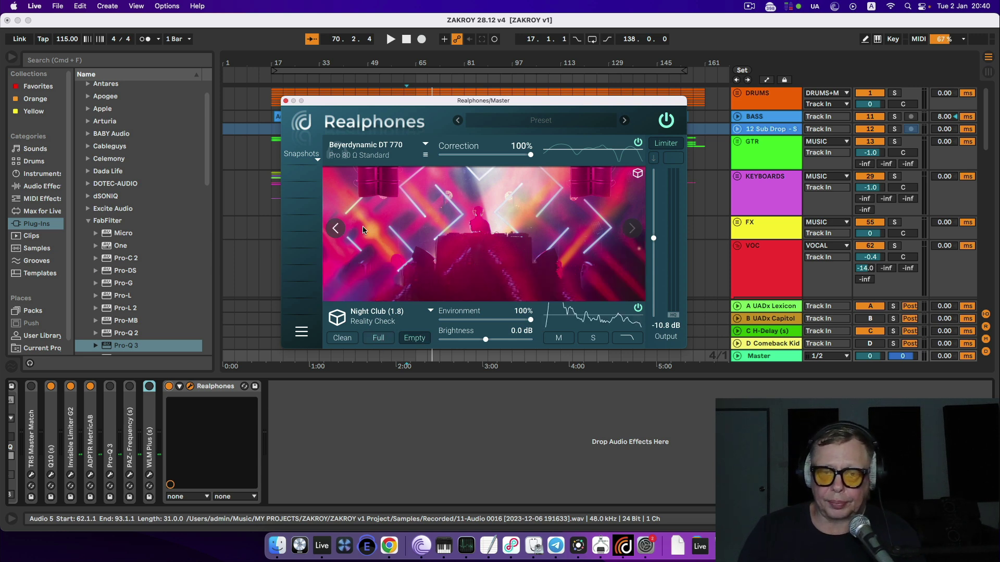
# Change the environment to Modern Car (1.8) and go through its Dirty, Normal and Clean variants.
pyautogui.moveTo(559, 102); pyautogui.dragTo(487, 99)
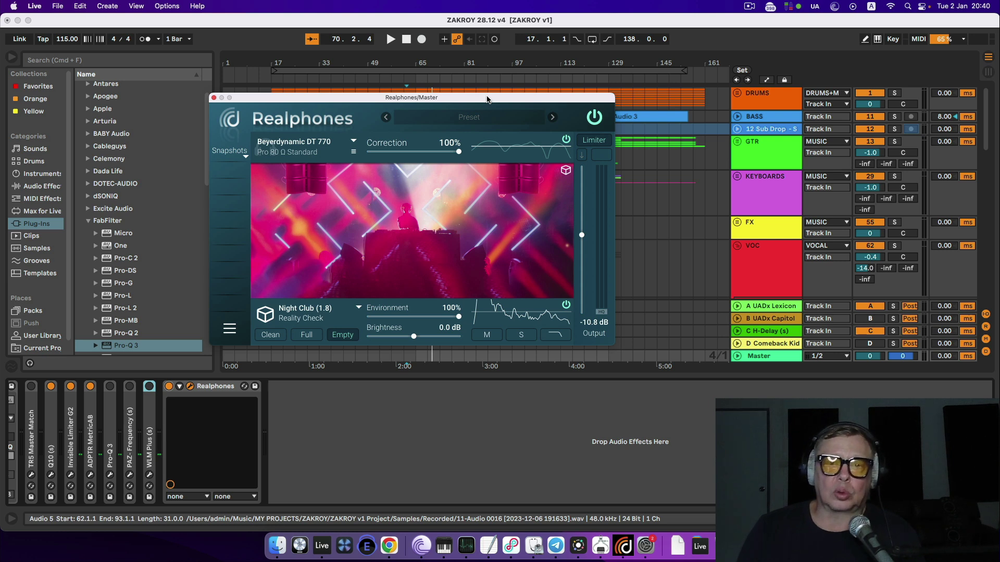
pyautogui.moveTo(487, 99); pyautogui.dragTo(572, 80)
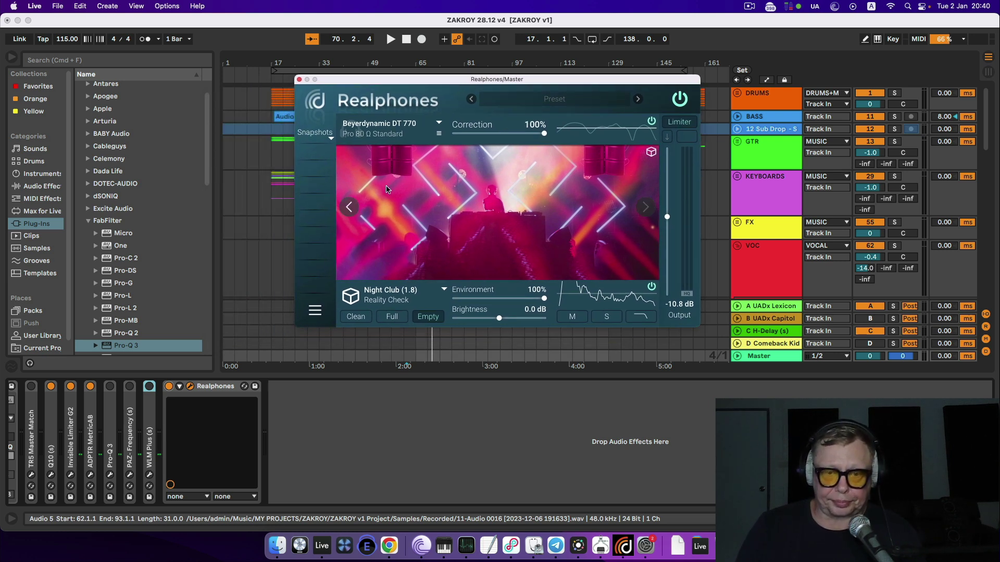
pyautogui.click(400, 296)
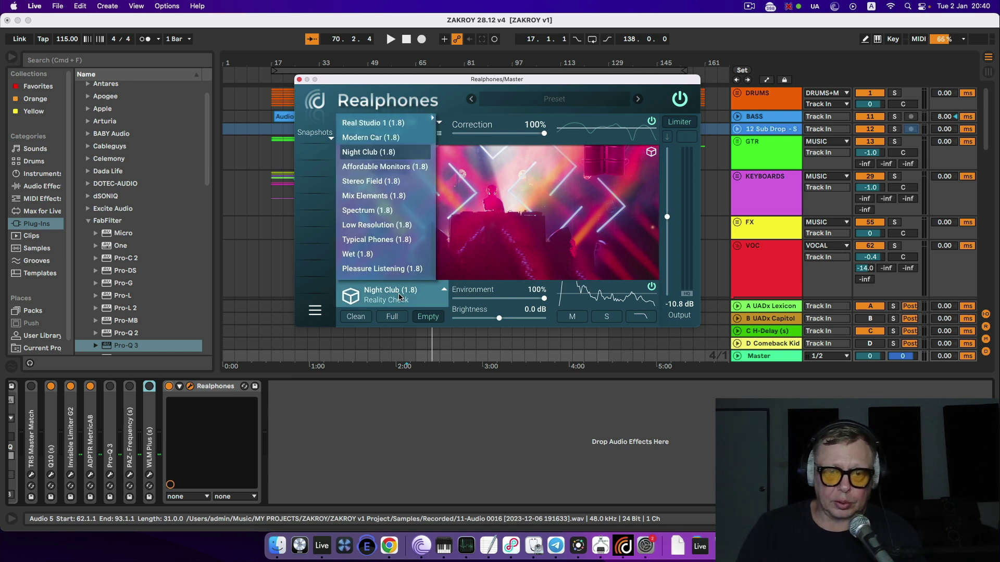
pyautogui.click(386, 138)
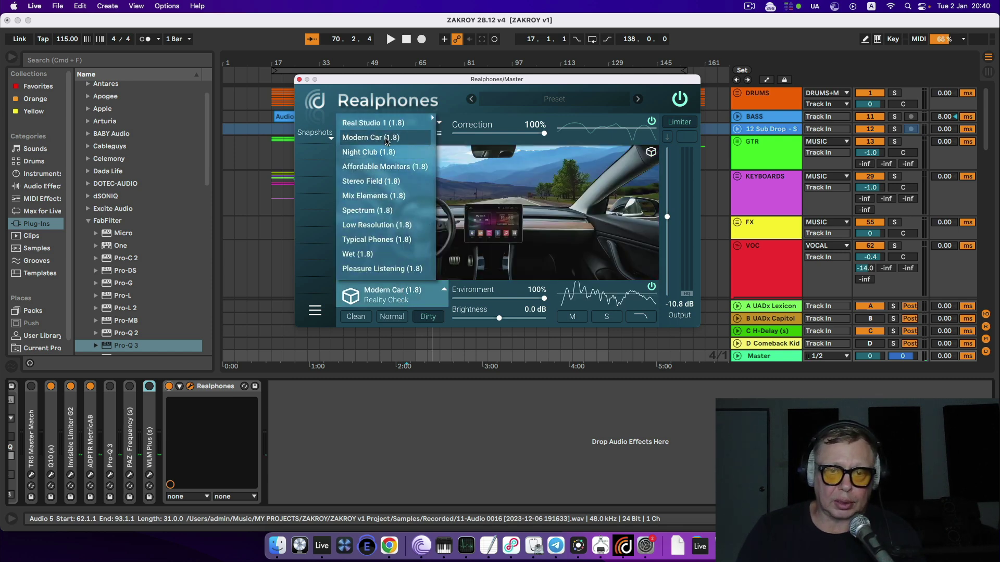
pyautogui.click(427, 316)
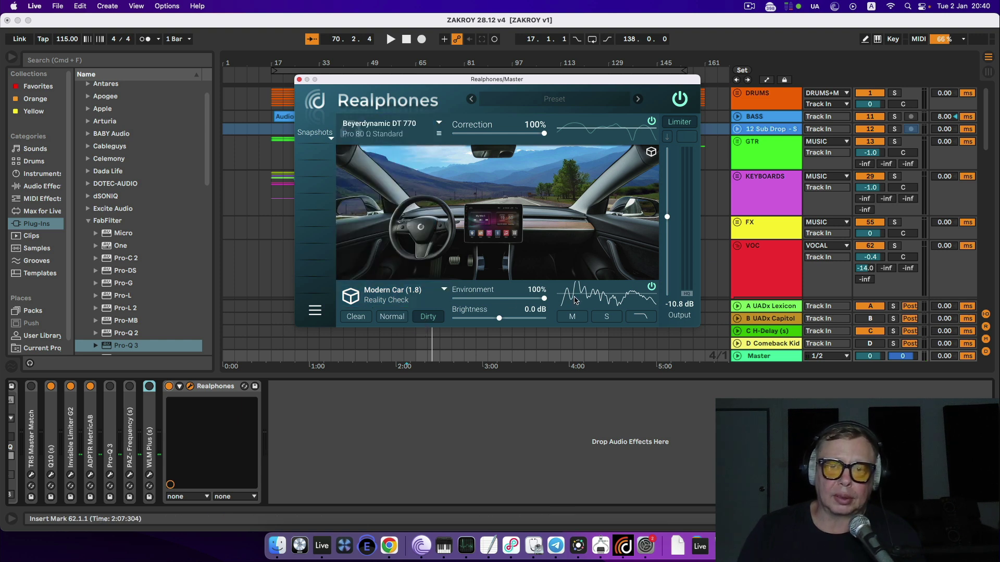
pyautogui.click(403, 318)
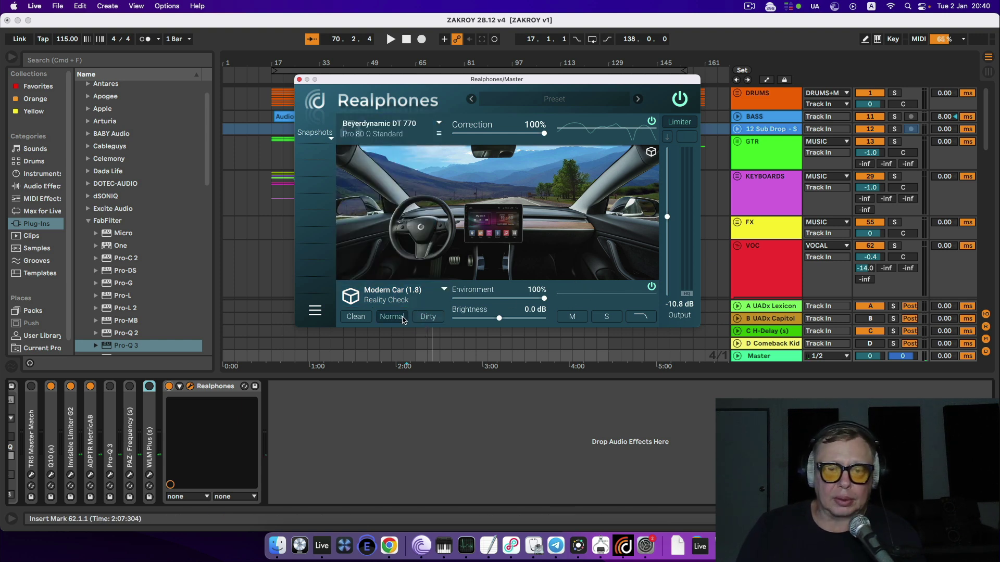
pyautogui.click(365, 318)
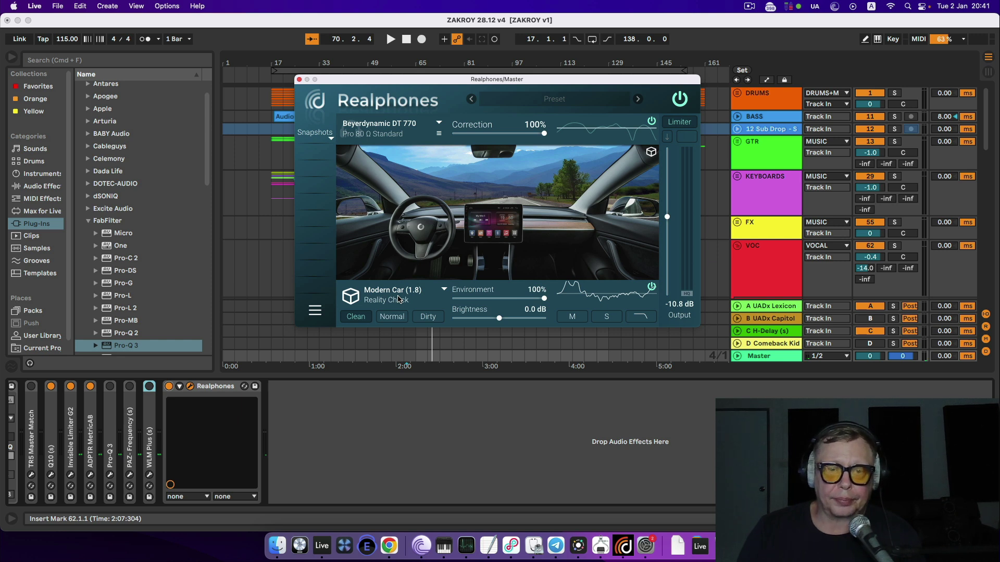
# Try the Reference Monitoring, Mix Focus and Mix Check environments, ending on Music Studio I.
pyautogui.click(398, 299)
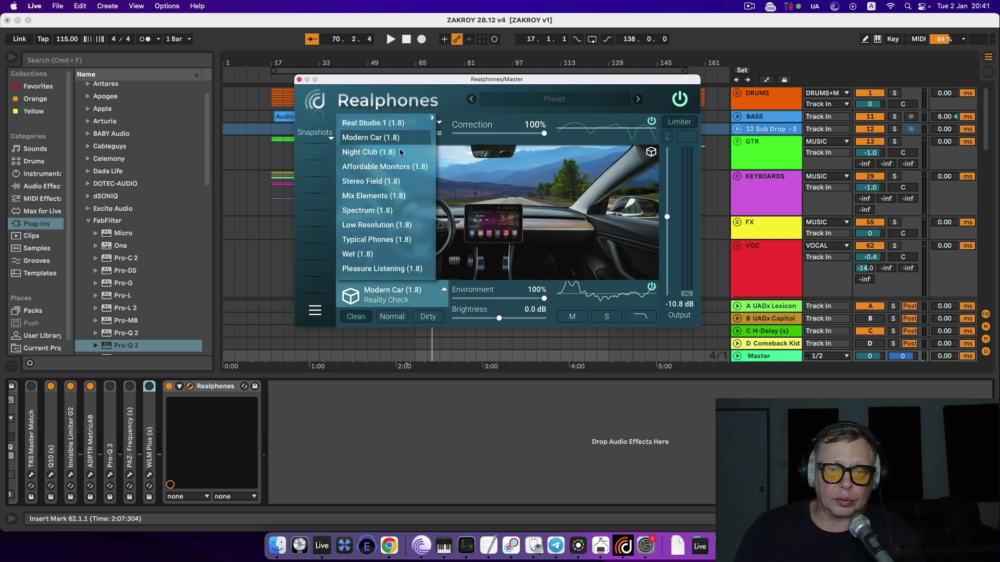
pyautogui.scroll(1, 394, 191)
pyautogui.scroll(1, 394, 191)
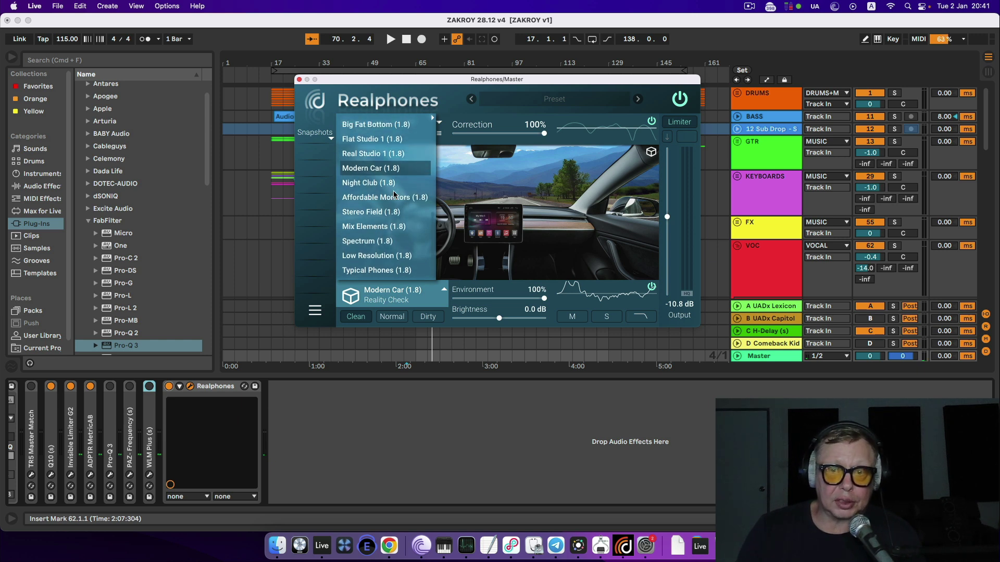
pyautogui.scroll(7, 394, 196)
pyautogui.scroll(11, 394, 196)
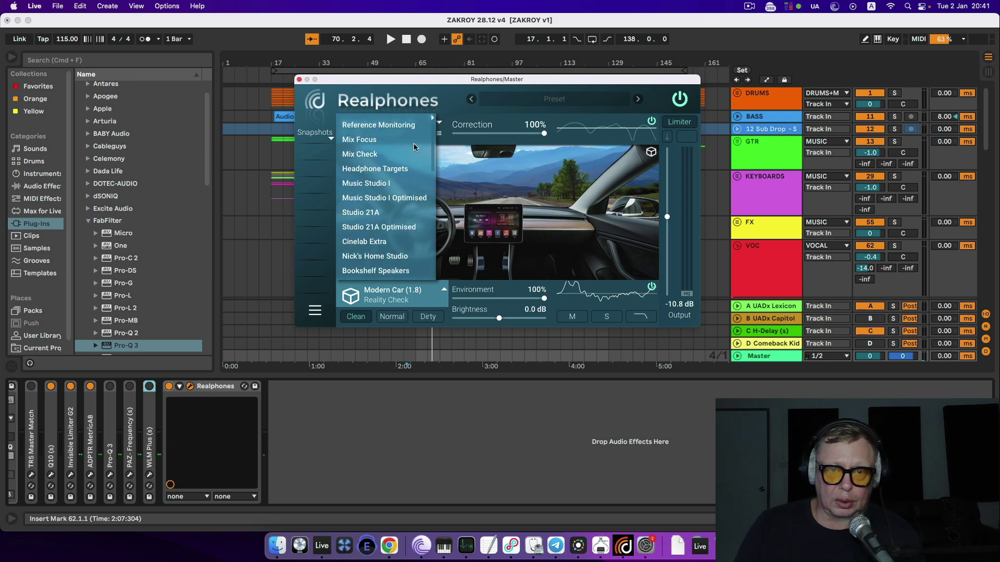
pyautogui.click(379, 125)
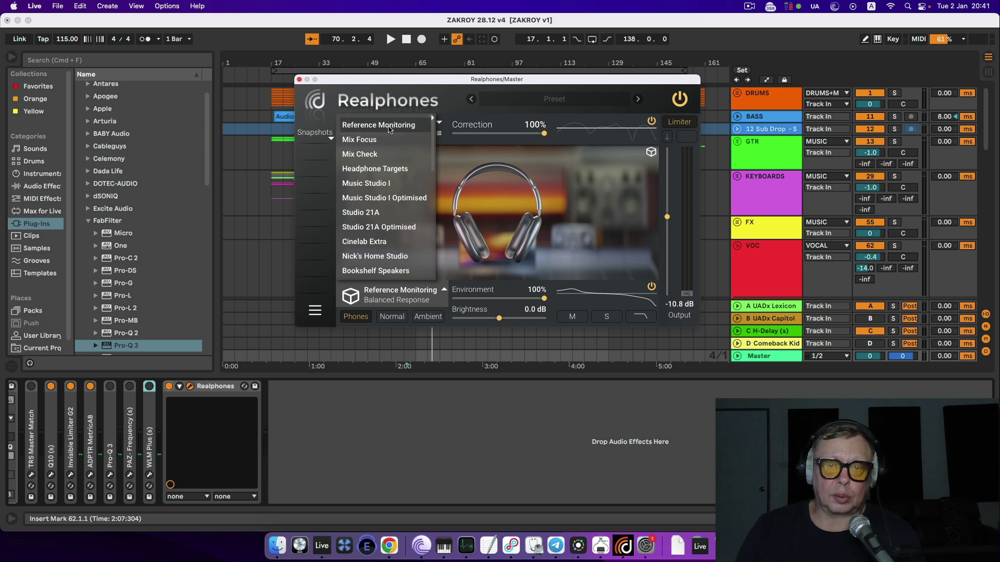
pyautogui.click(377, 140)
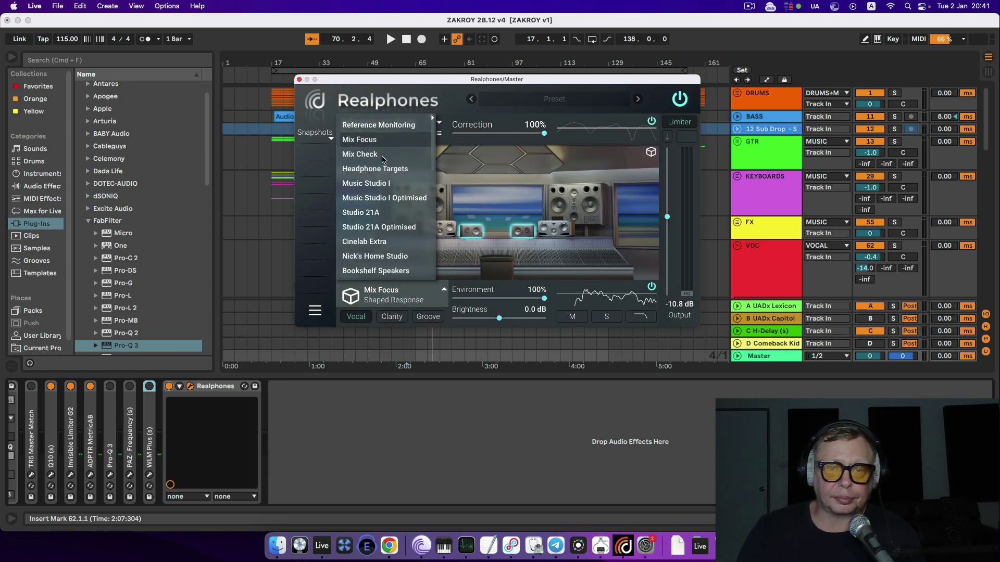
pyautogui.click(382, 155)
pyautogui.click(385, 141)
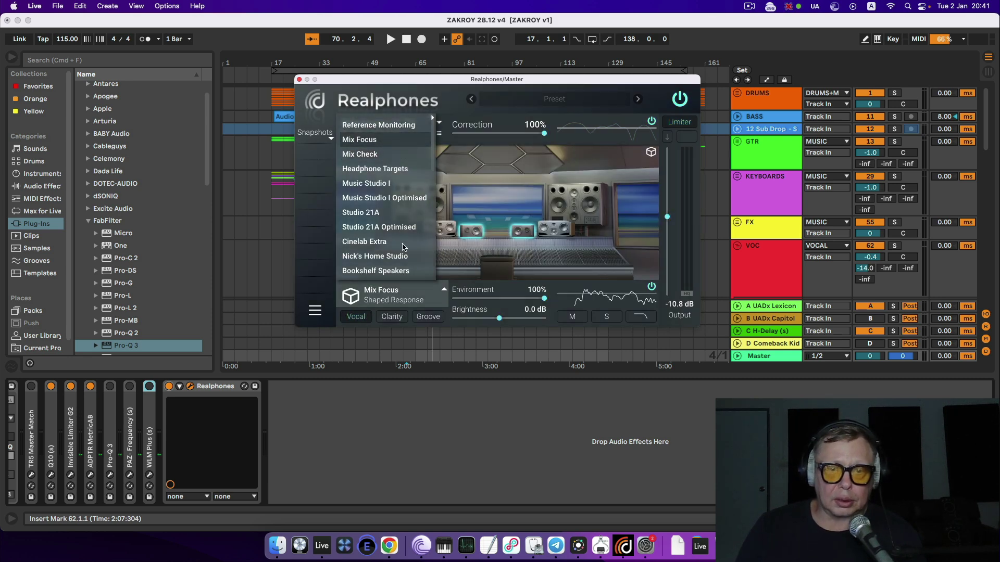
pyautogui.click(368, 185)
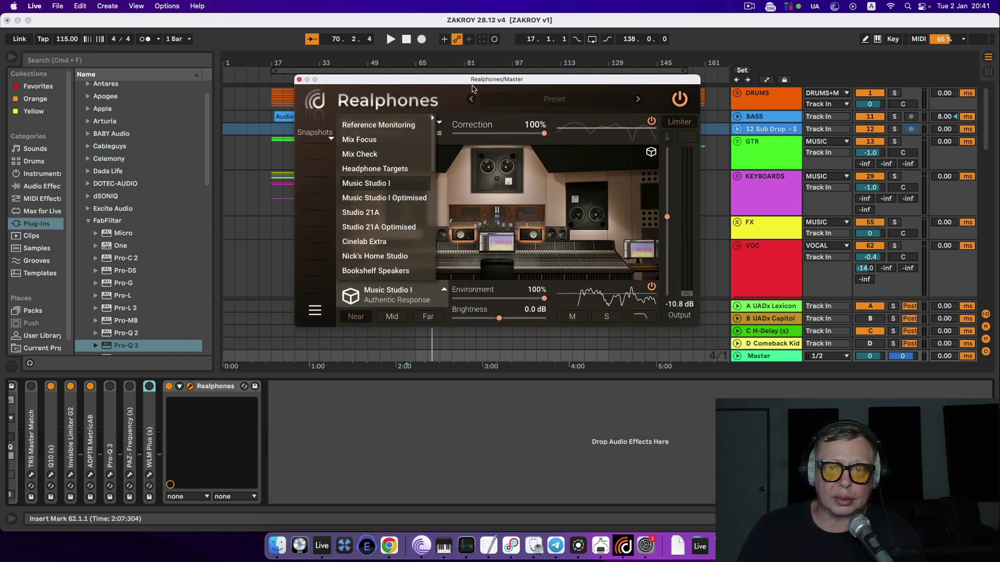
# Bypass Realphones with its main power switch and move the plug-in window lower to uncover the arrangement's upper tracks.
pyautogui.moveTo(474, 82); pyautogui.dragTo(474, 81)
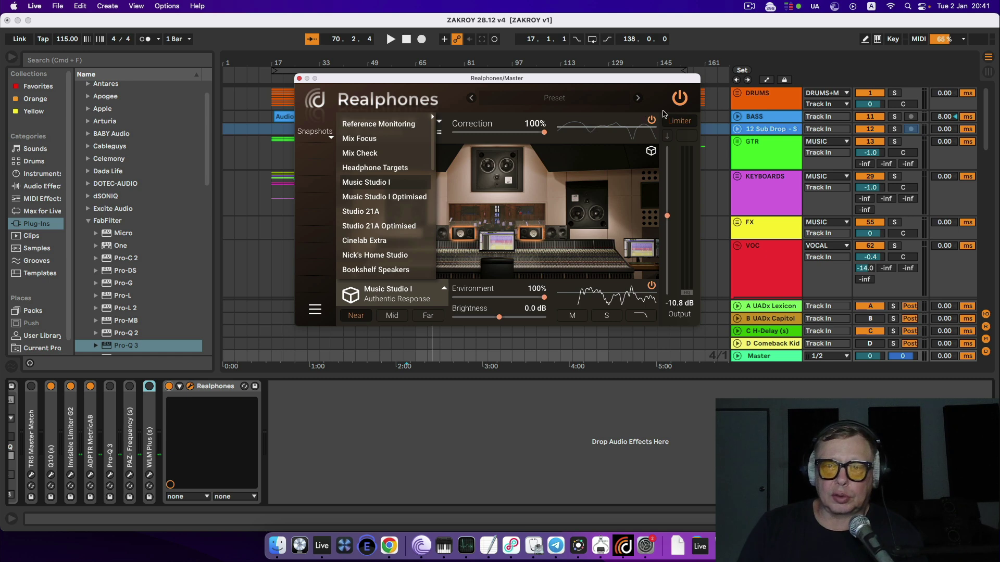
pyautogui.click(679, 99)
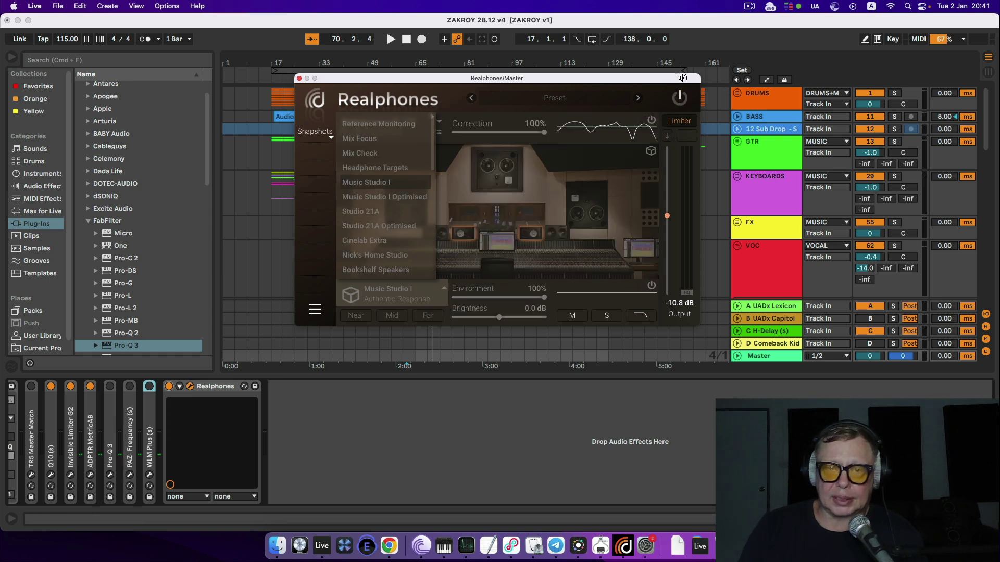
pyautogui.moveTo(509, 81); pyautogui.dragTo(482, 156)
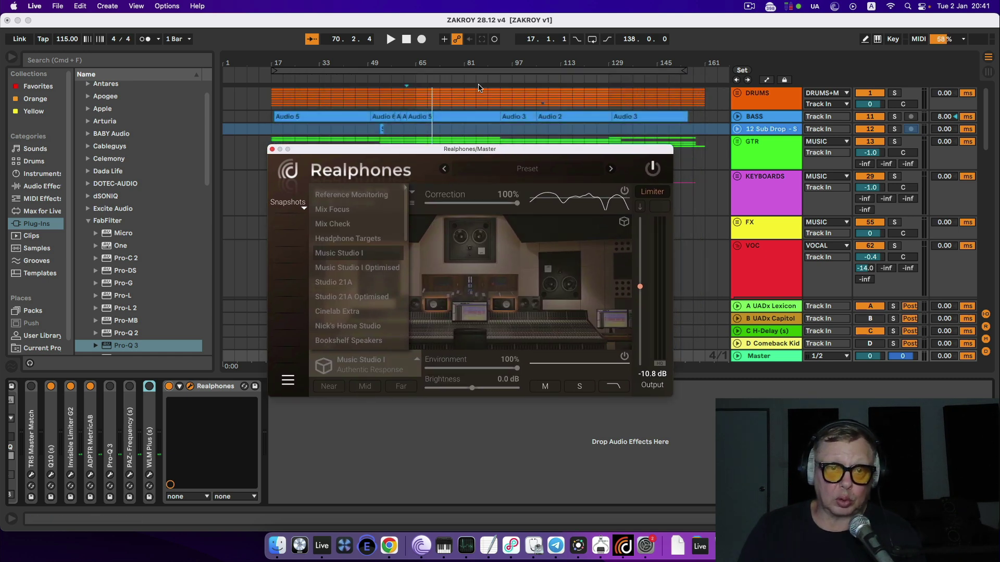
# Play the song from shortly before bar 49, re-enable Realphones, raise its output to -8.3 dB and stop playback.
pyautogui.click(357, 81)
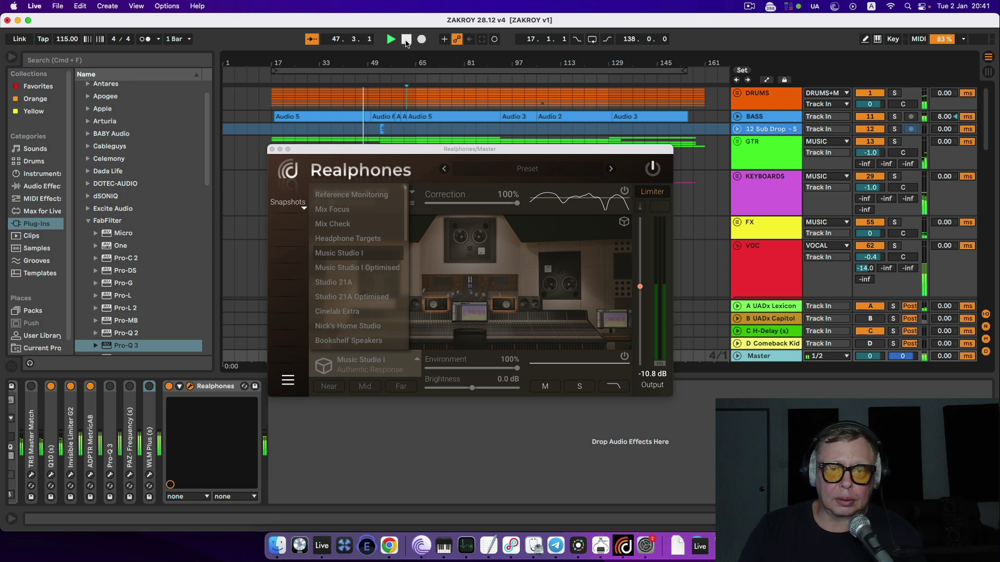
pyautogui.click(653, 169)
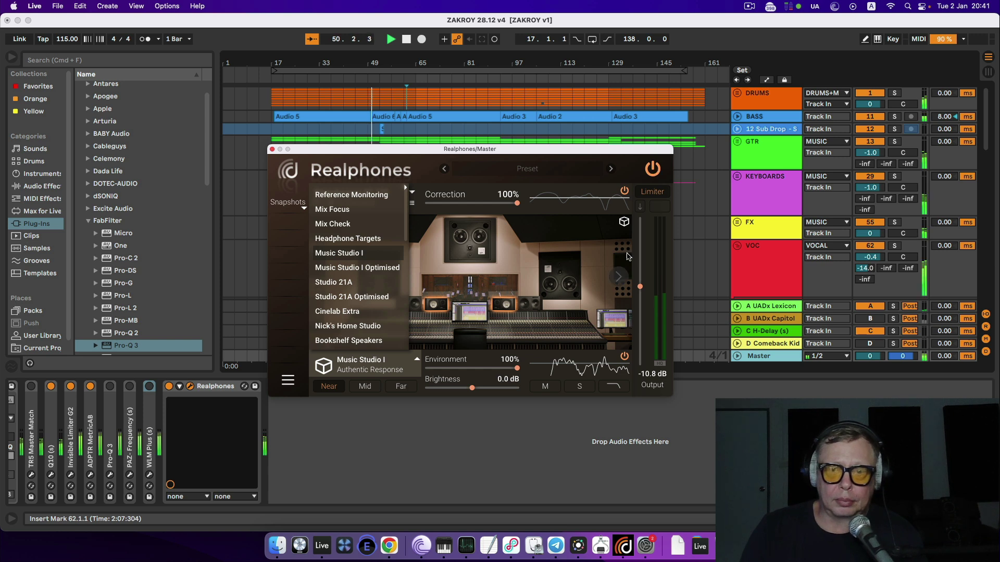
pyautogui.moveTo(640, 290); pyautogui.dragTo(642, 276)
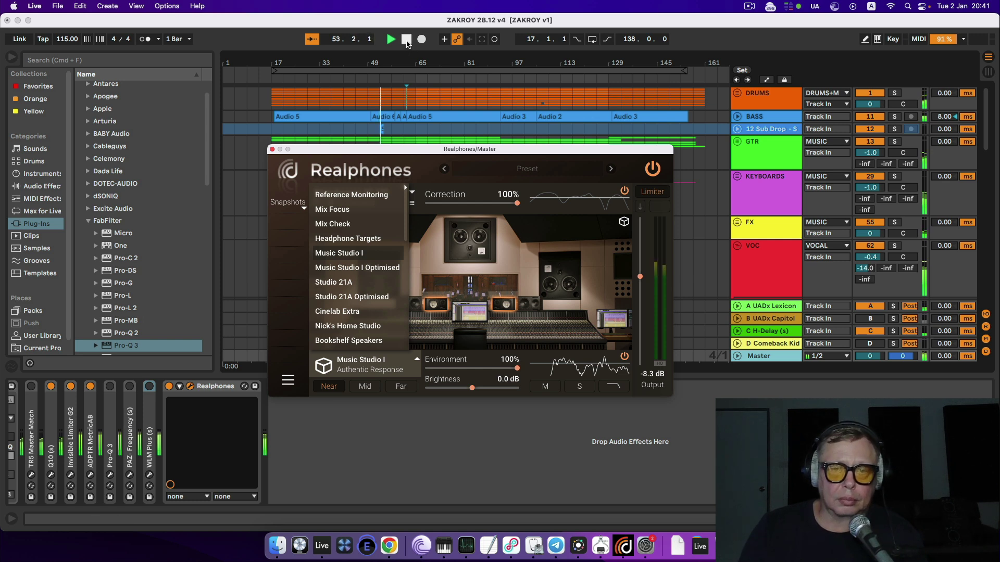
pyautogui.click(406, 40)
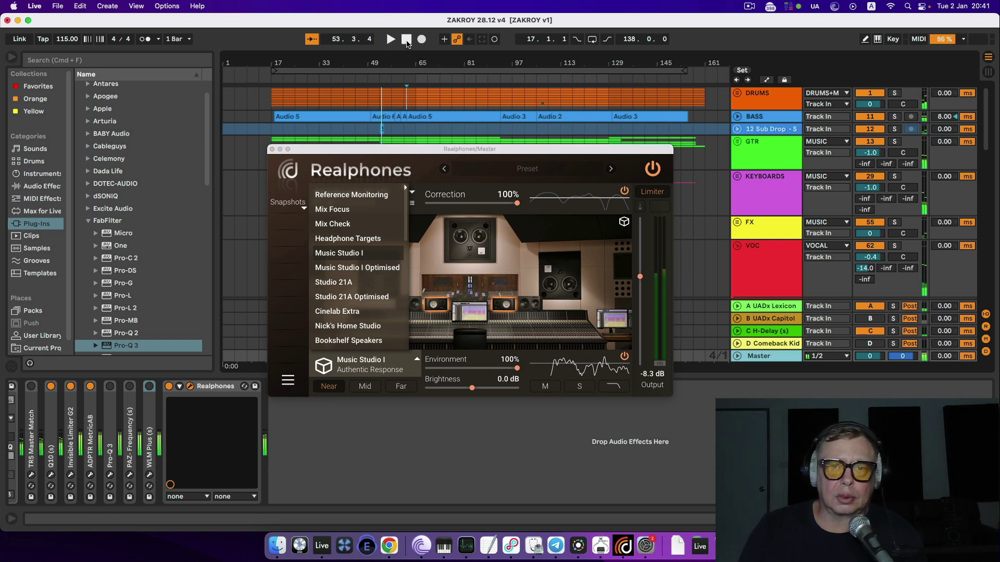
# Close the environment list and move the Realphones window back up over the arrangement.
pyautogui.click(447, 151)
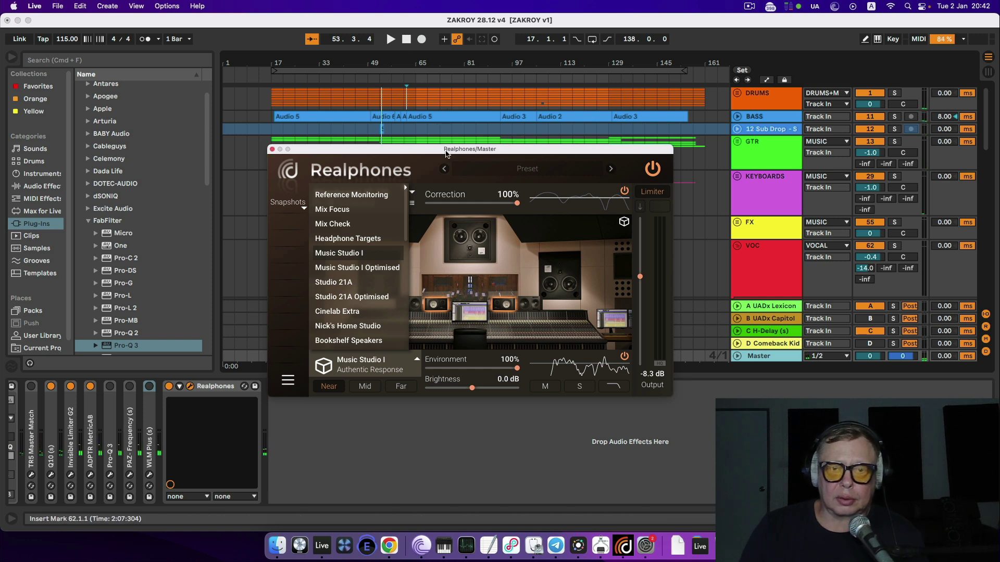
pyautogui.click(354, 365)
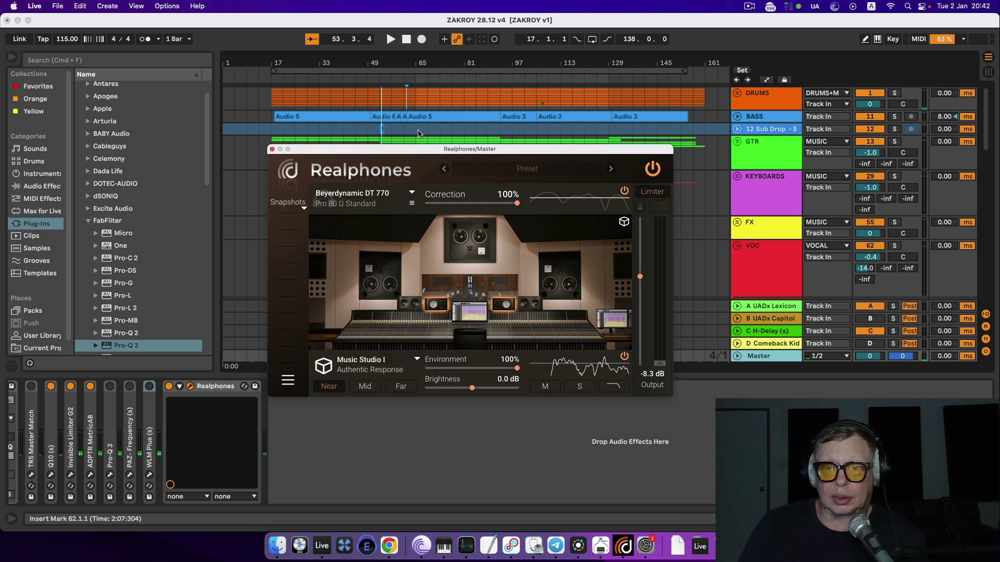
pyautogui.moveTo(425, 151); pyautogui.dragTo(431, 97)
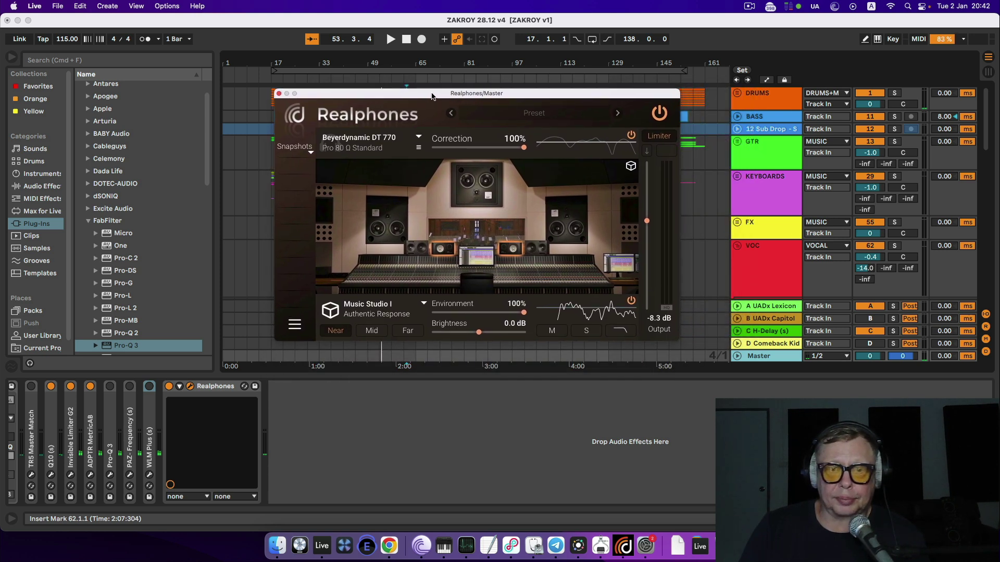
# Look through the available headphone models and the correction graph, keeping Beyerdynamic DT 770.
pyautogui.click(375, 139)
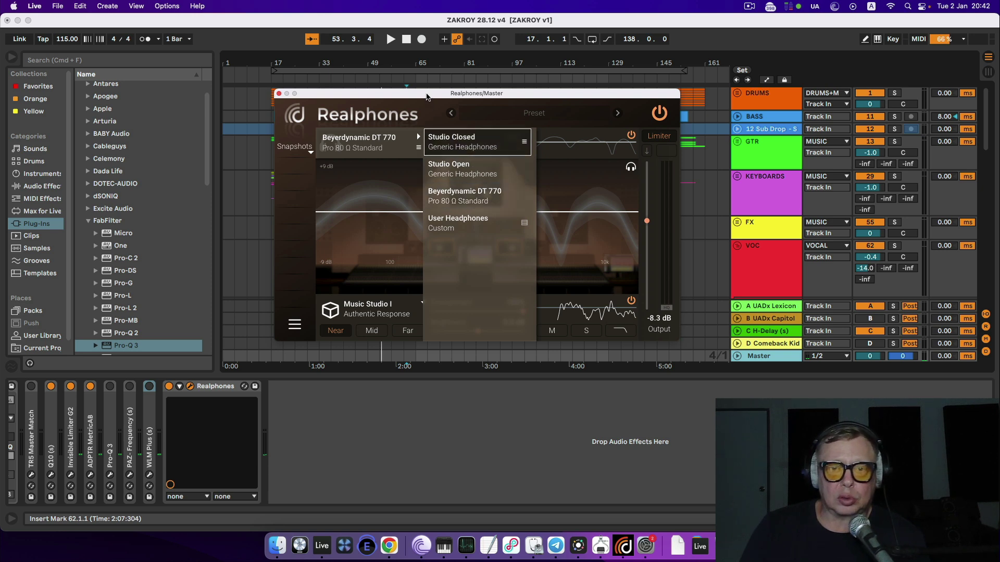
pyautogui.click(381, 142)
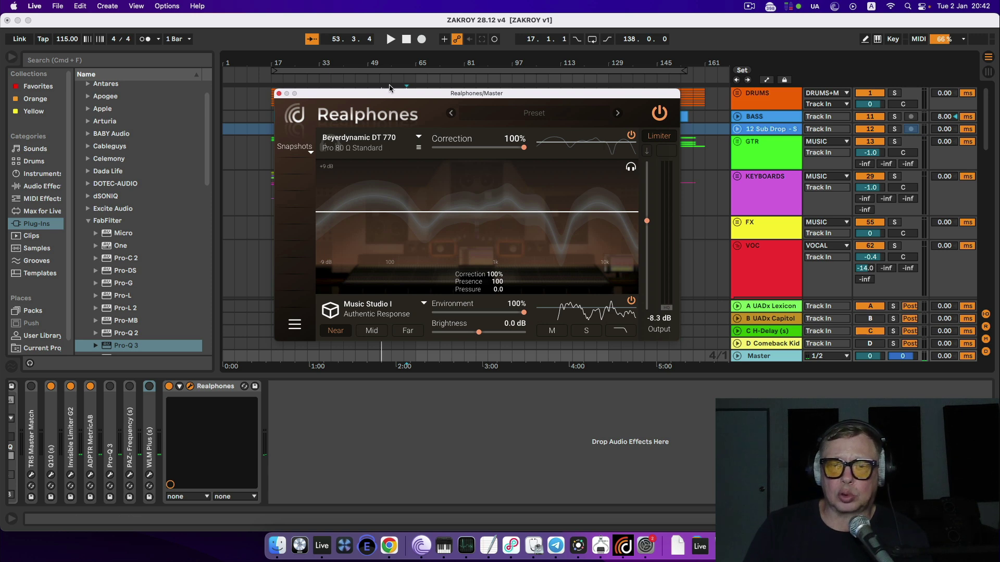
pyautogui.moveTo(493, 233)
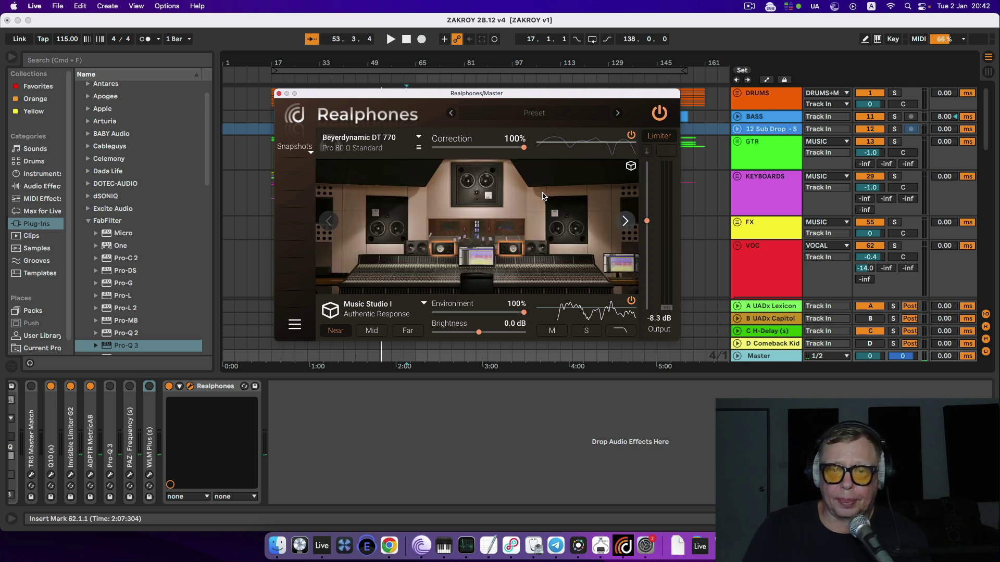
# Play the song with headphone correction switched off, switch the correction back on to compare, and stop playback.
pyautogui.click(405, 78)
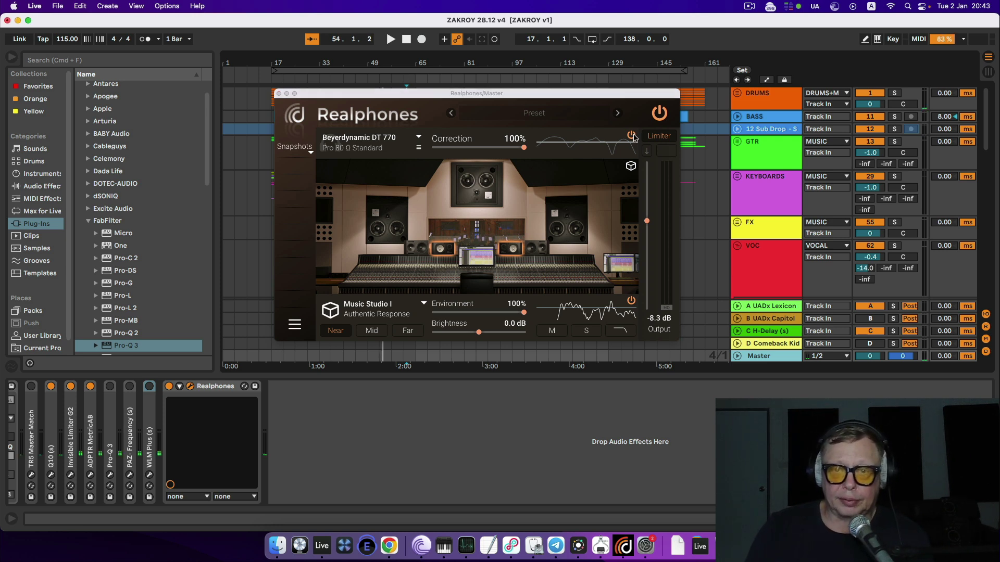
pyautogui.click(631, 135)
pyautogui.click(391, 39)
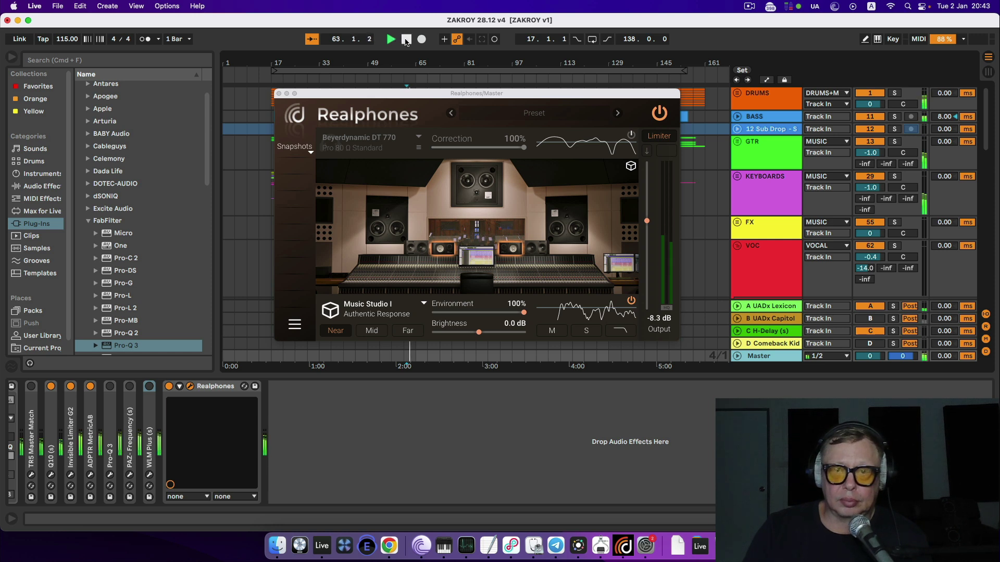
pyautogui.click(632, 136)
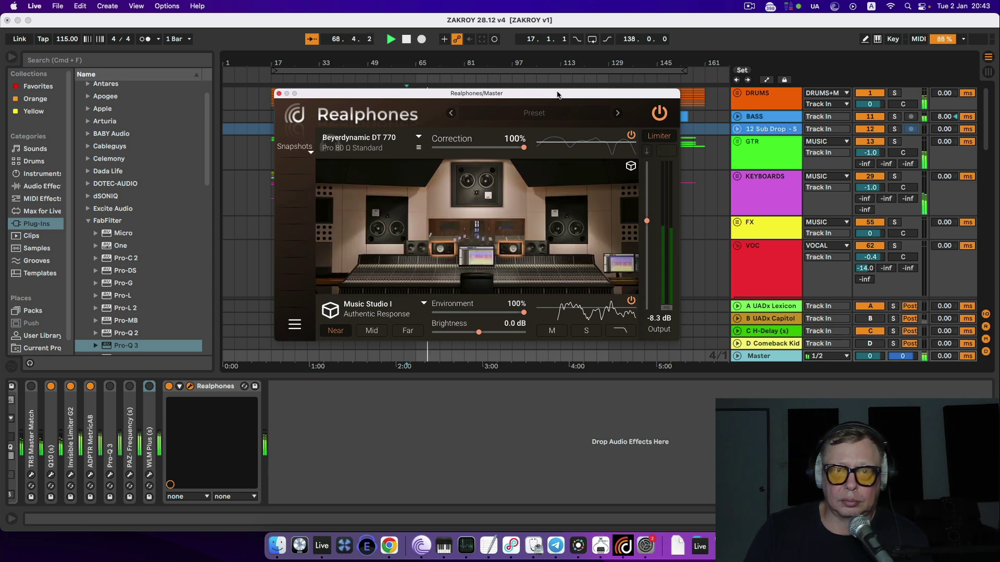
pyautogui.click(406, 41)
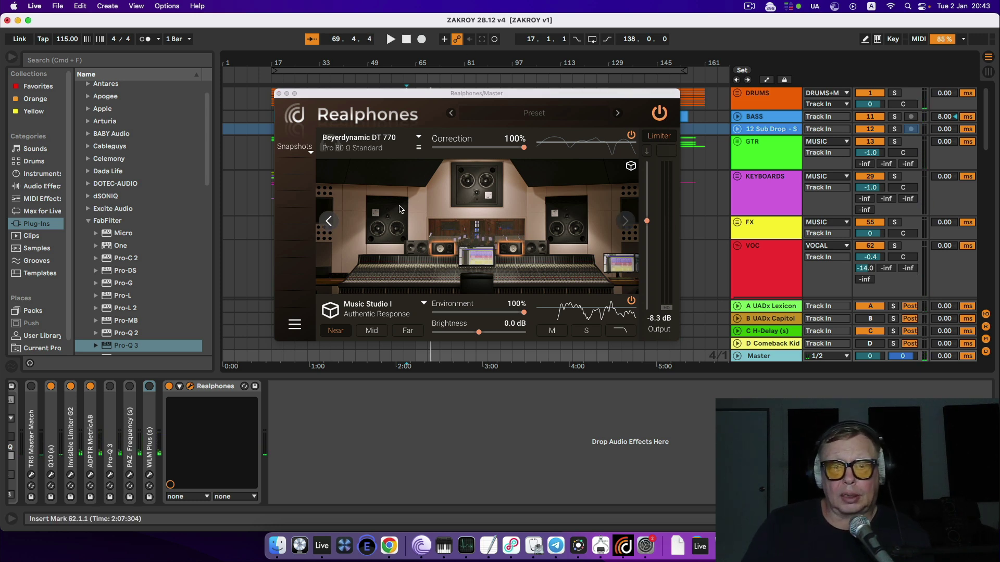
# Show the Mid and Far monitors of Music Studio I with playback stopped, and return to Near.
pyautogui.click(443, 251)
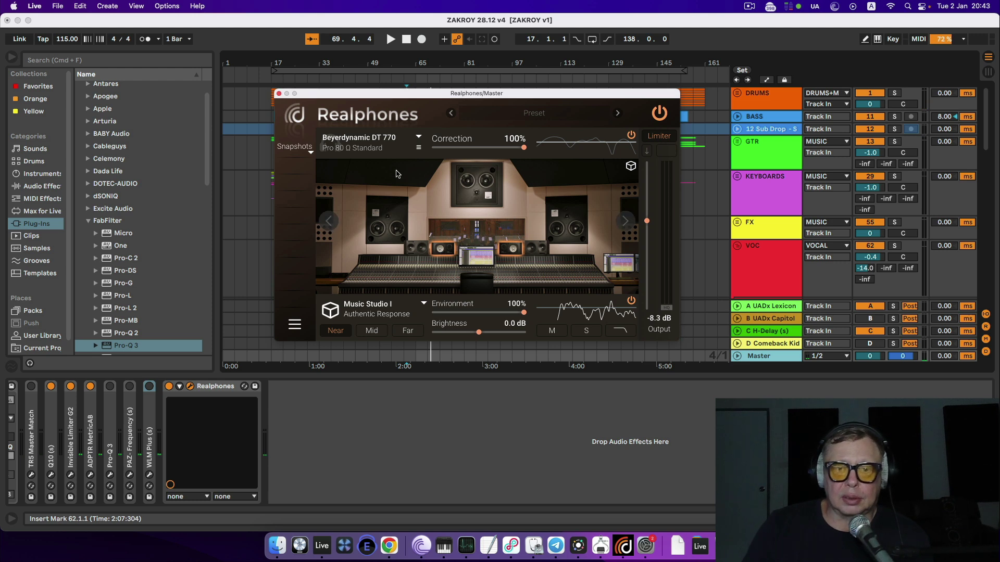
pyautogui.click(372, 331)
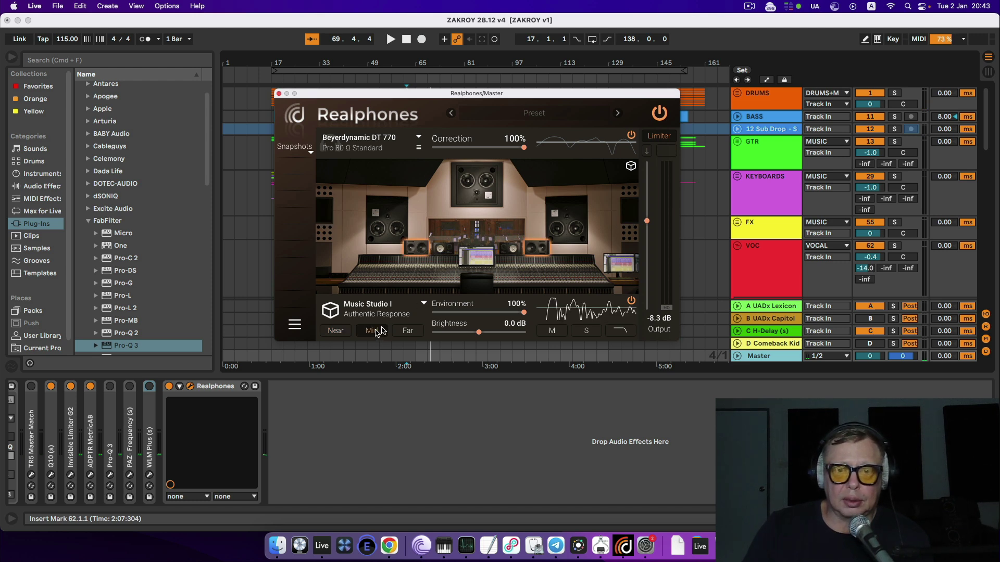
pyautogui.click(407, 331)
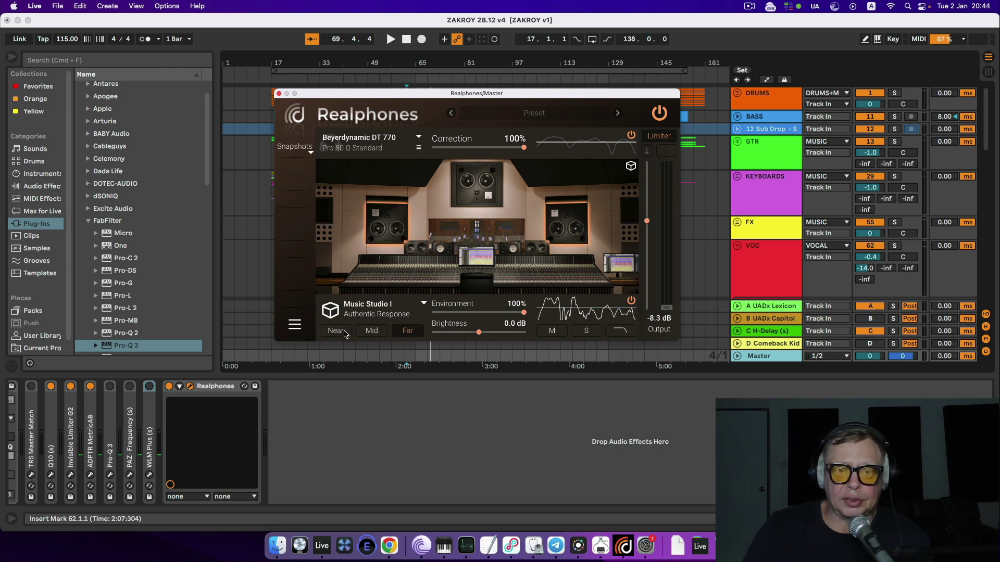
pyautogui.click(347, 331)
# Play the song through Music Studio I's Near, Mid and Far monitors, raising the output to -6.0 dB, and stop playback.
pyautogui.click(391, 40)
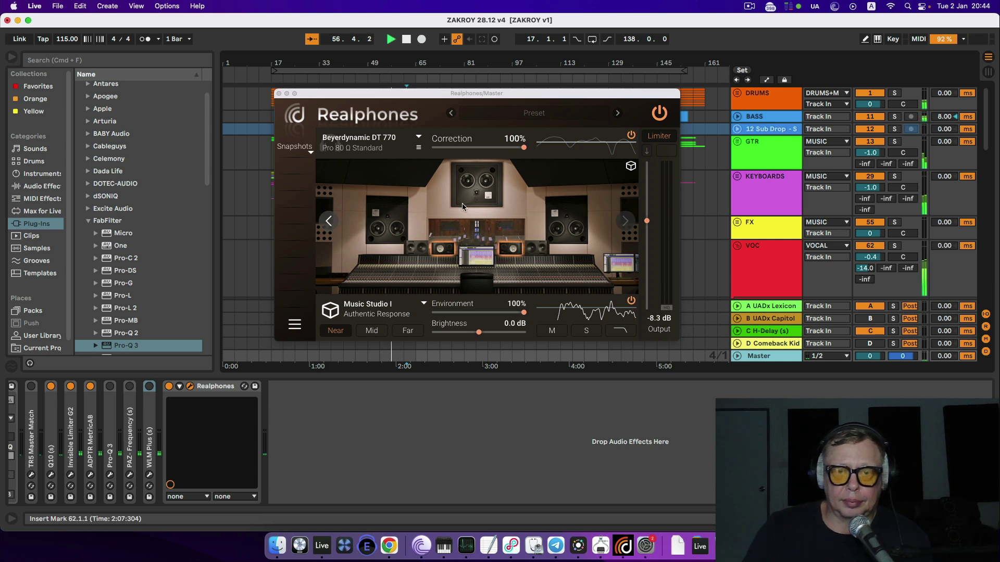
pyautogui.click(373, 333)
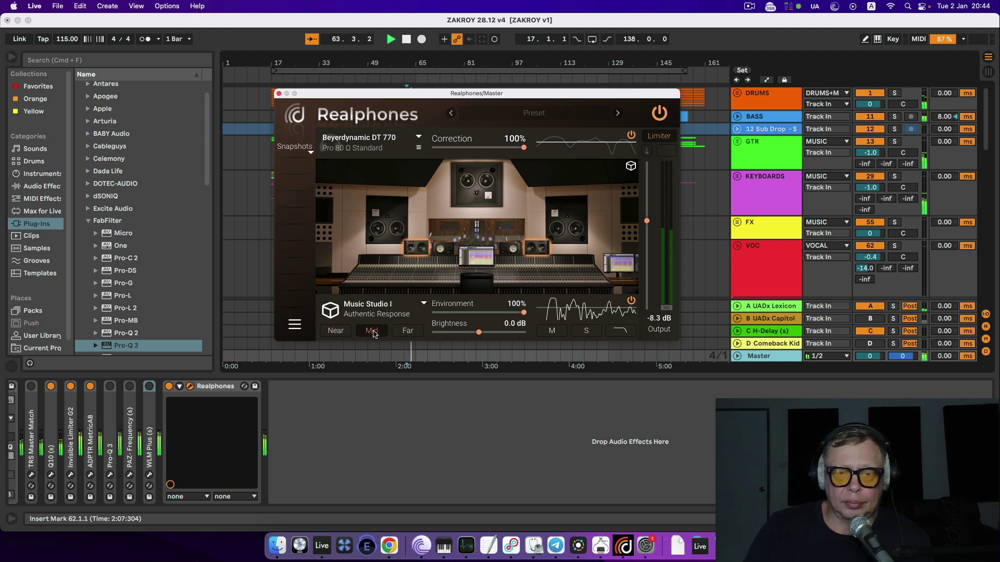
pyautogui.click(407, 331)
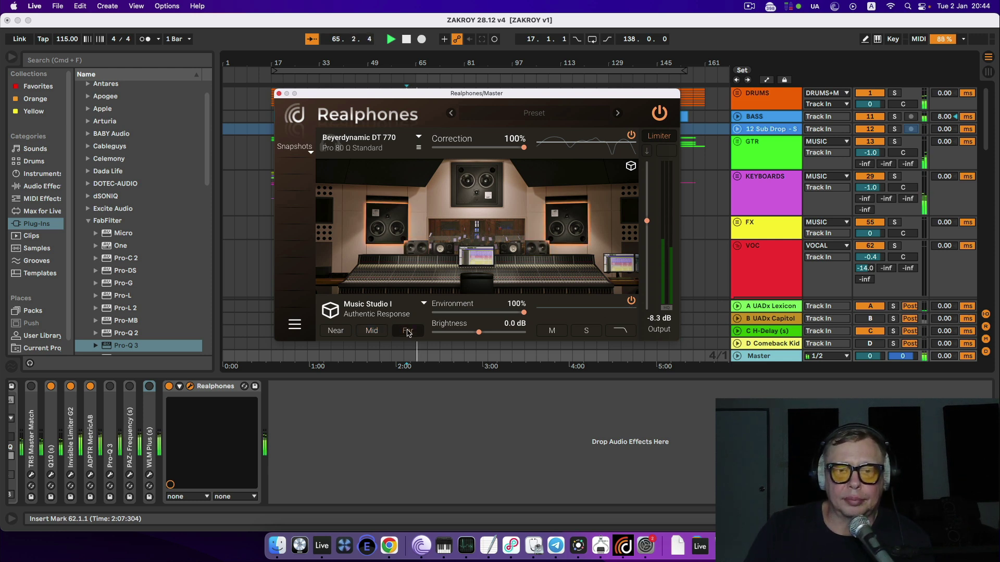
pyautogui.moveTo(647, 221); pyautogui.dragTo(647, 214)
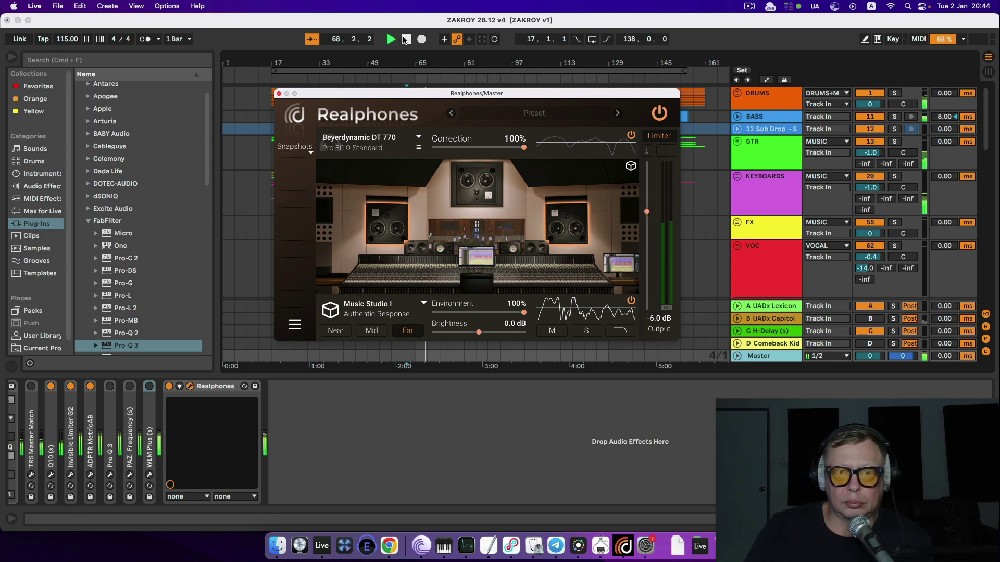
pyautogui.click(405, 40)
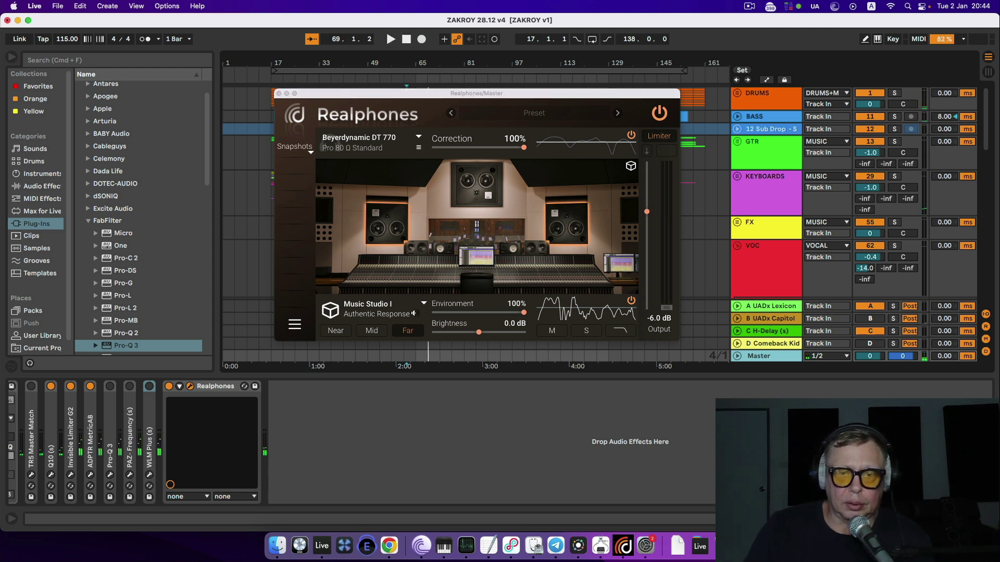
# Browse the list of environments and choose Relaxed Listening.
pyautogui.click(414, 315)
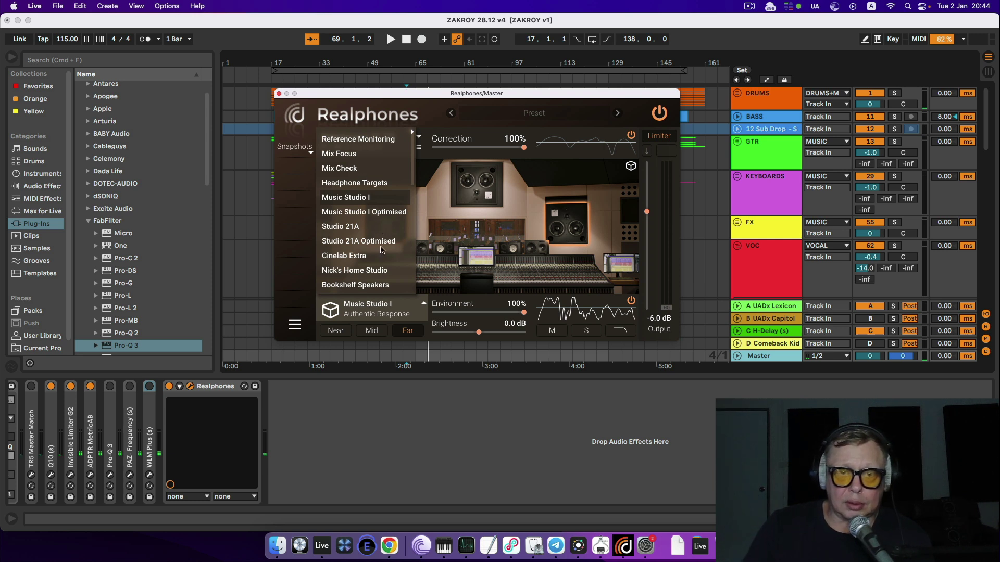
pyautogui.scroll(-10, 380, 250)
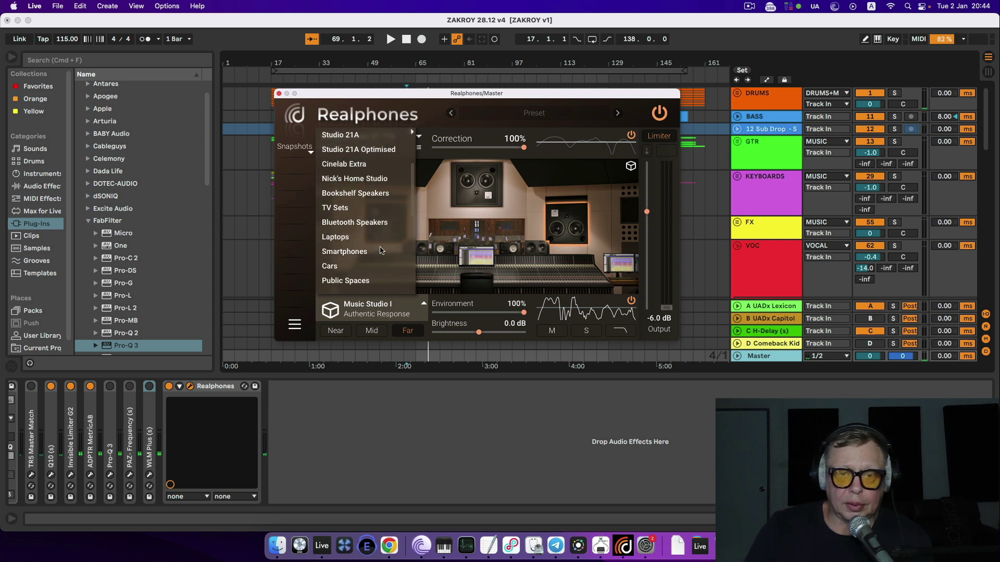
pyautogui.scroll(-4, 381, 251)
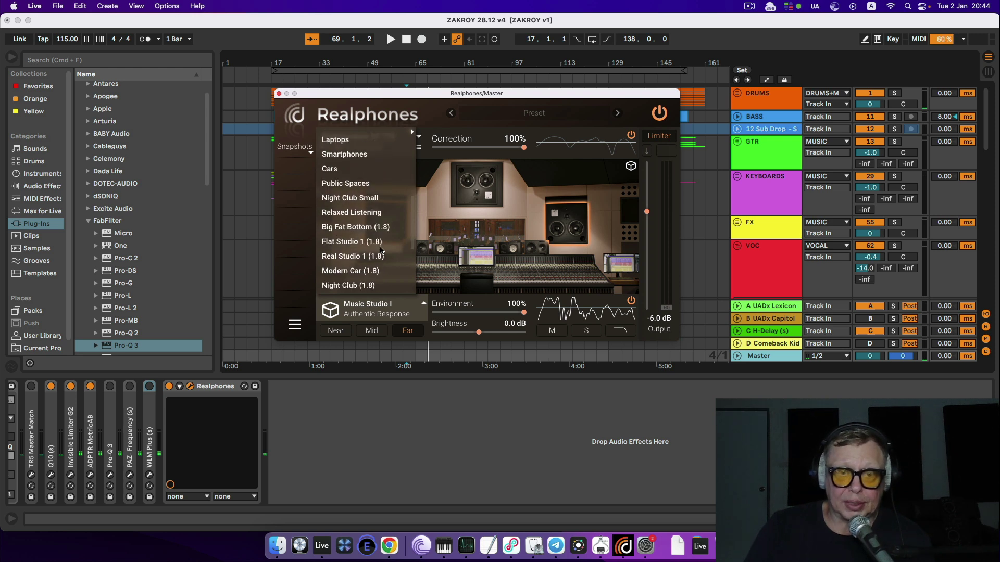
pyautogui.scroll(4, 380, 251)
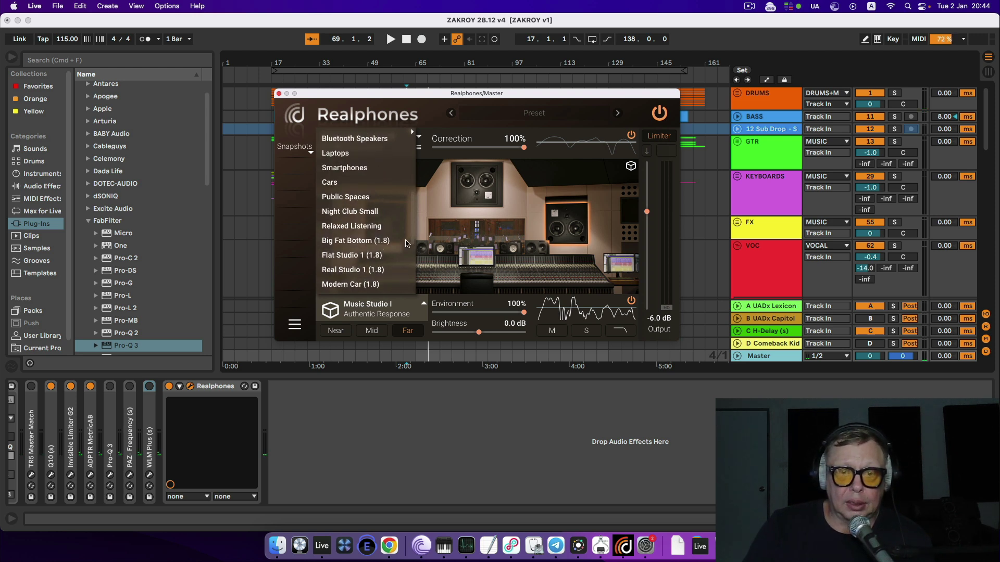
pyautogui.click(373, 226)
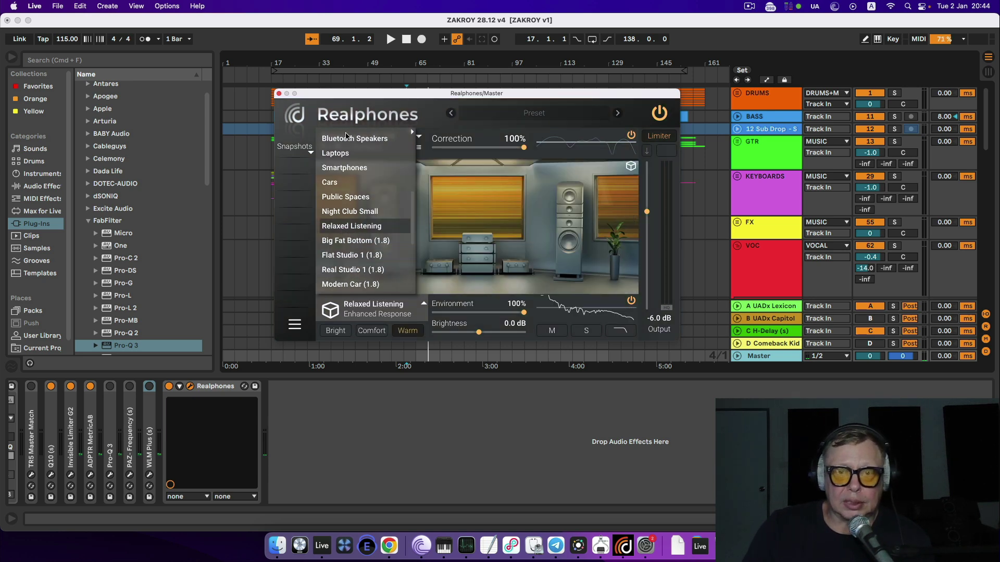
# Play the song and compare the Warm, Comfort and Bright variants of Relaxed Listening.
pyautogui.click(390, 39)
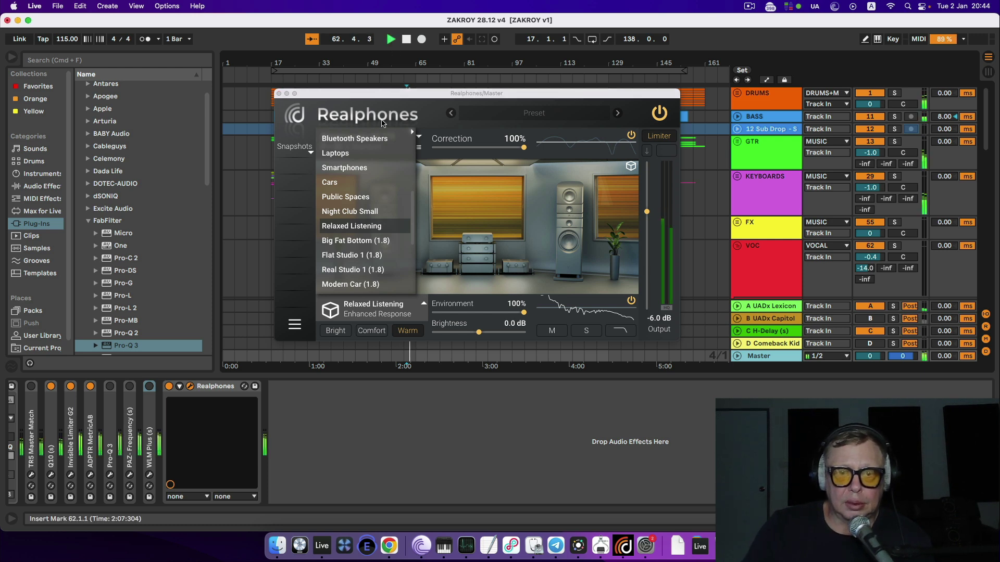
pyautogui.click(373, 331)
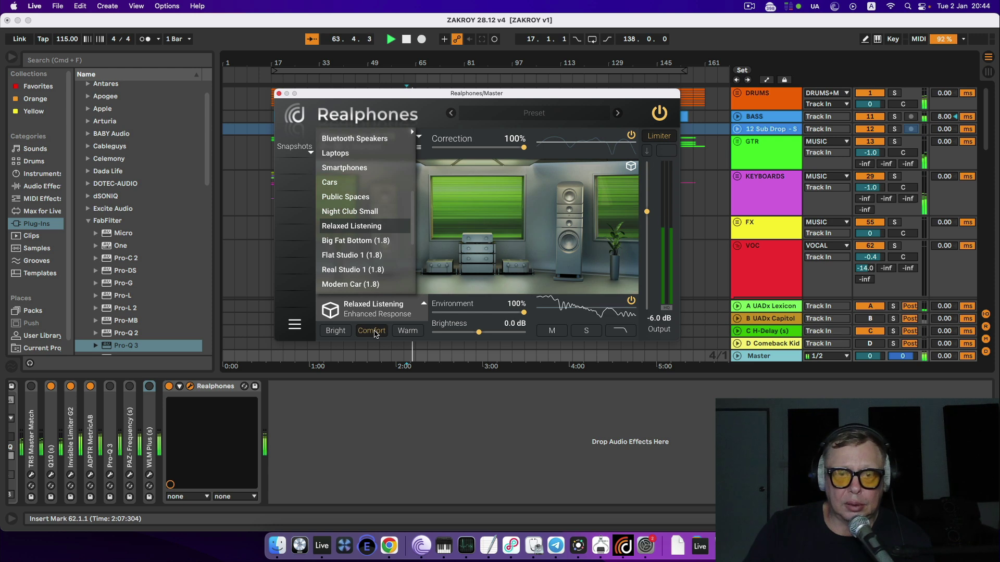
pyautogui.click(336, 331)
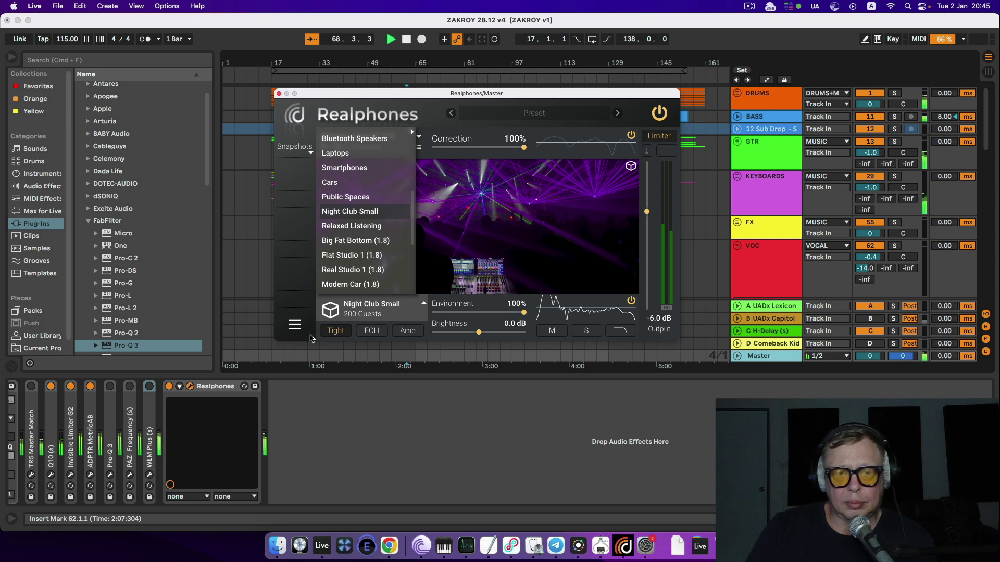
# Audition the FOH and Amb variants of the Night Club Small environment during playback.
pyautogui.click(368, 332)
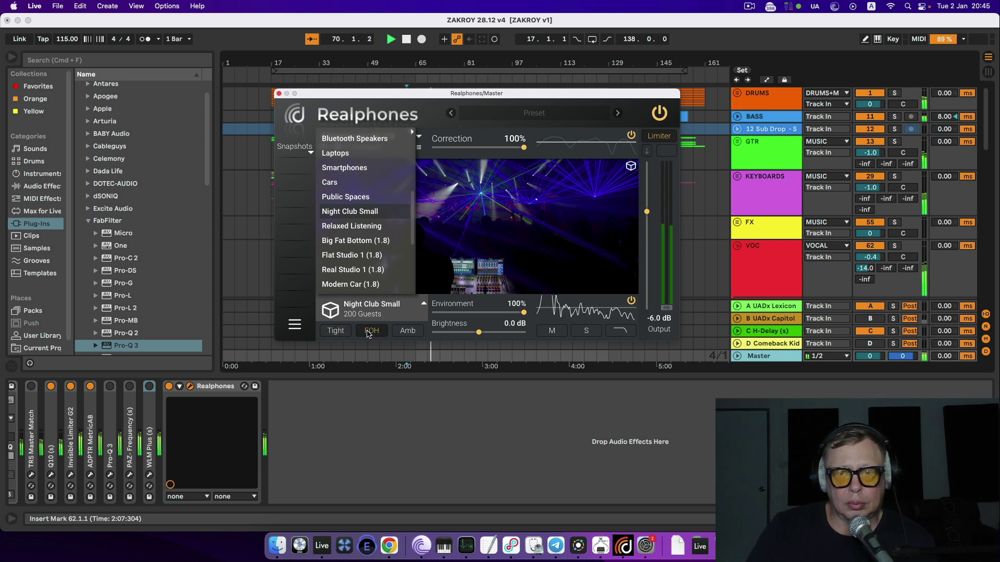
pyautogui.click(411, 333)
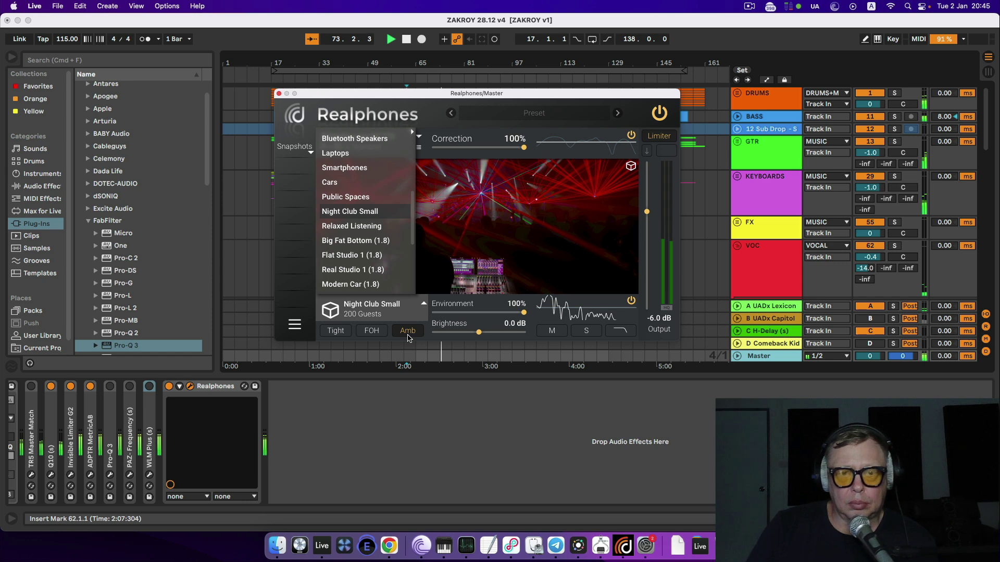
# Change the environment to Public Spaces and go through its Party, Dance and Cafe variants.
pyautogui.click(370, 198)
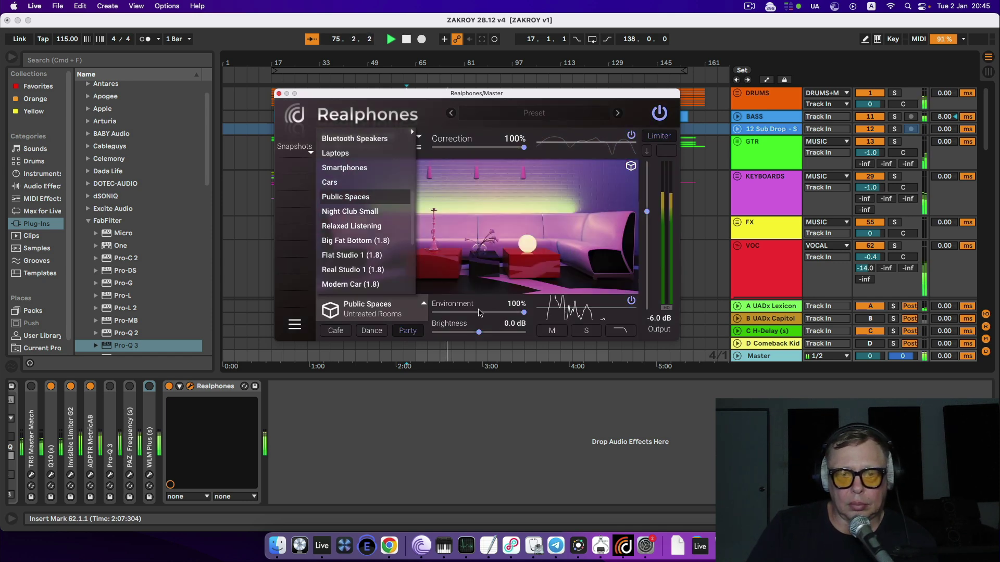
pyautogui.click(380, 334)
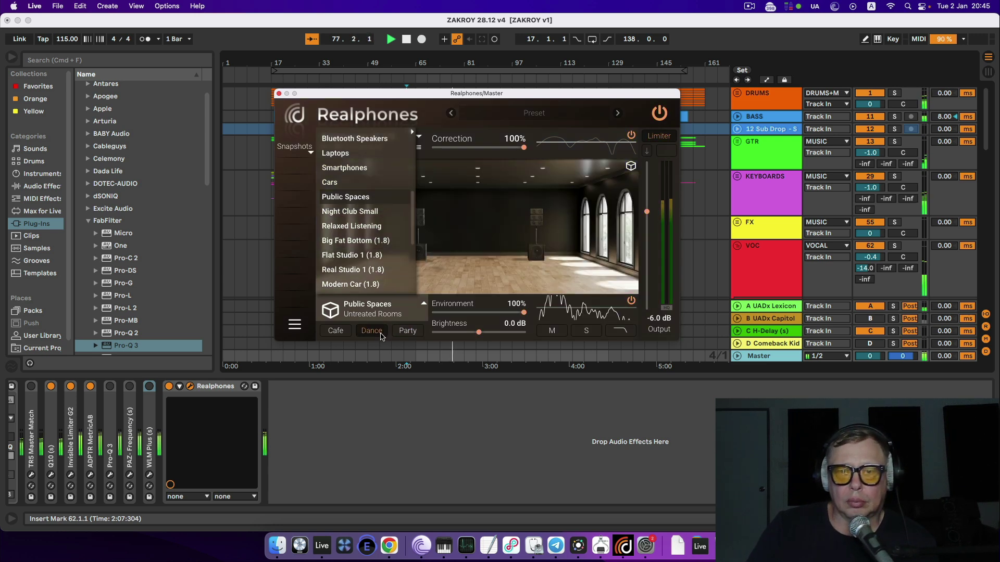
pyautogui.click(336, 331)
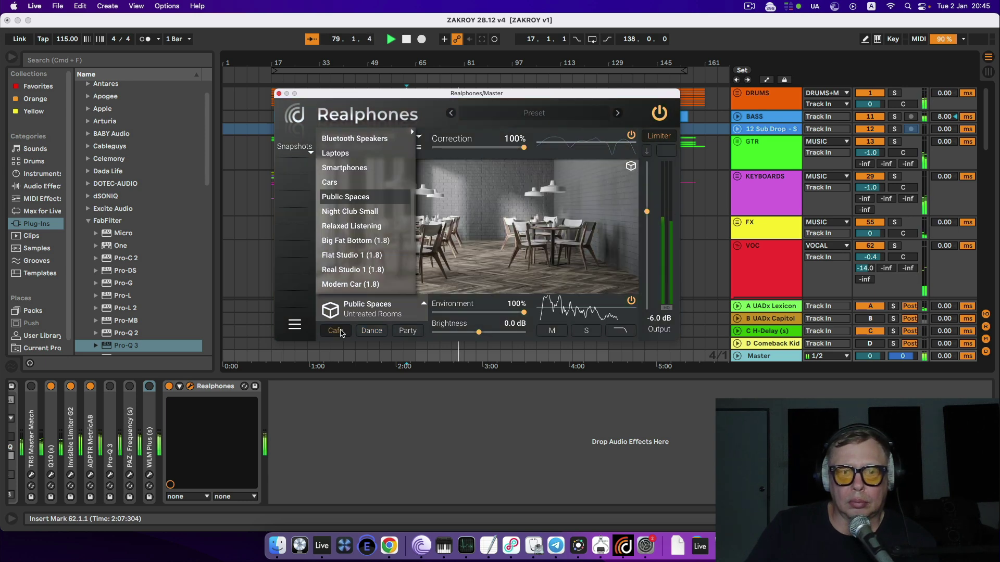
# Change the environment to Cars and audition its RR SSC, H Slrs and B 520 variants during playback.
pyautogui.click(352, 184)
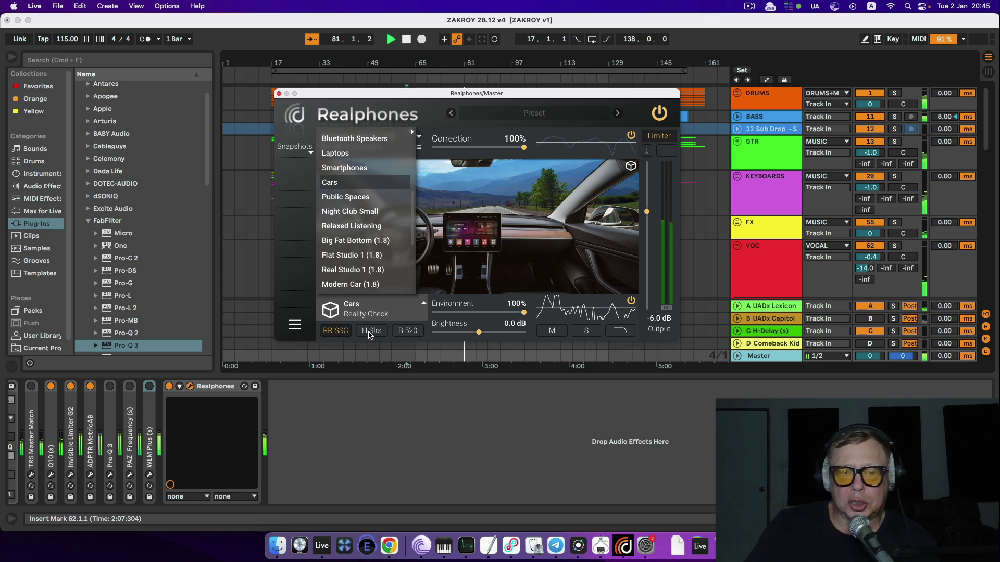
pyautogui.click(370, 332)
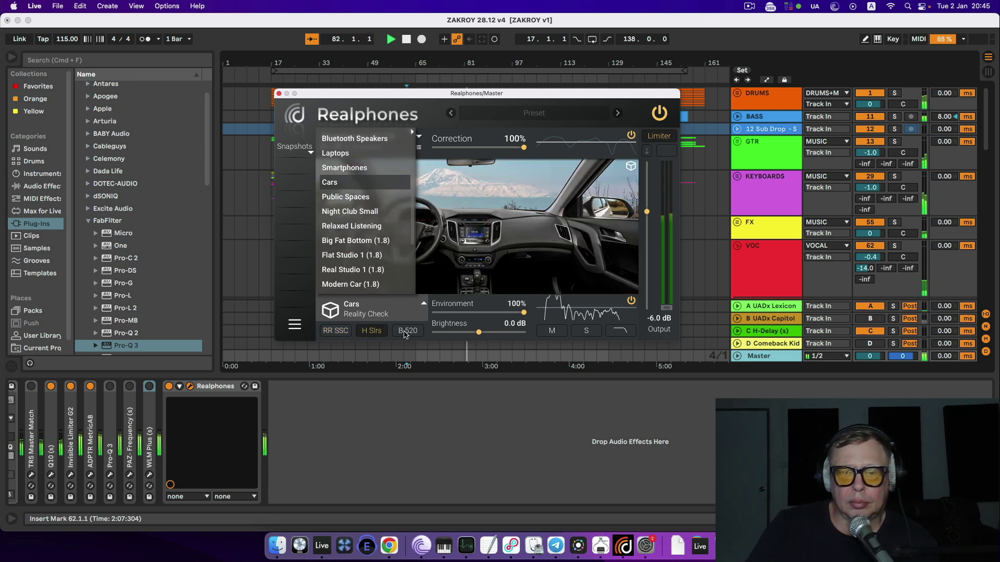
pyautogui.click(405, 332)
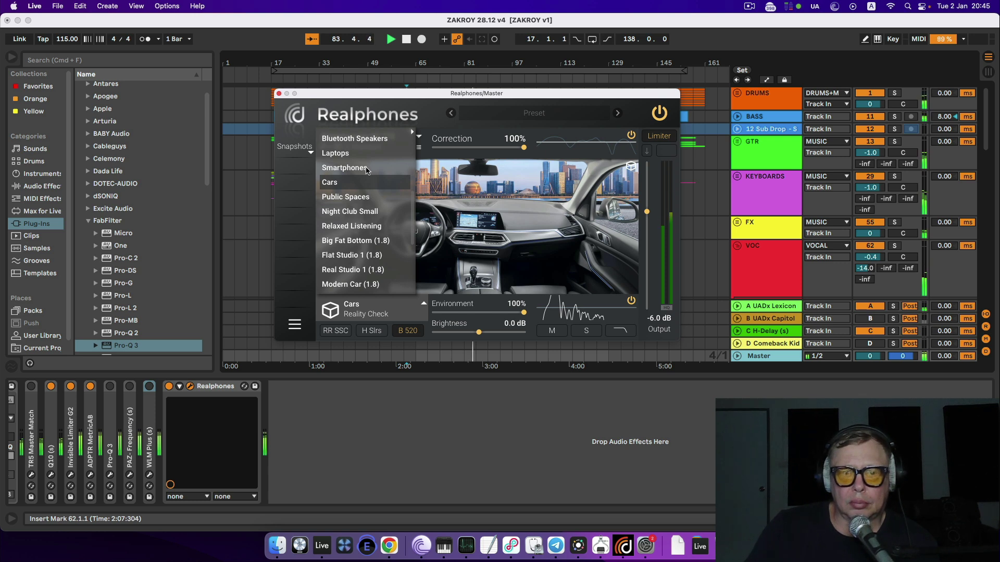
# Switch the environment to Smartphones and compare the i12, S21 and M8 variants.
pyautogui.click(367, 168)
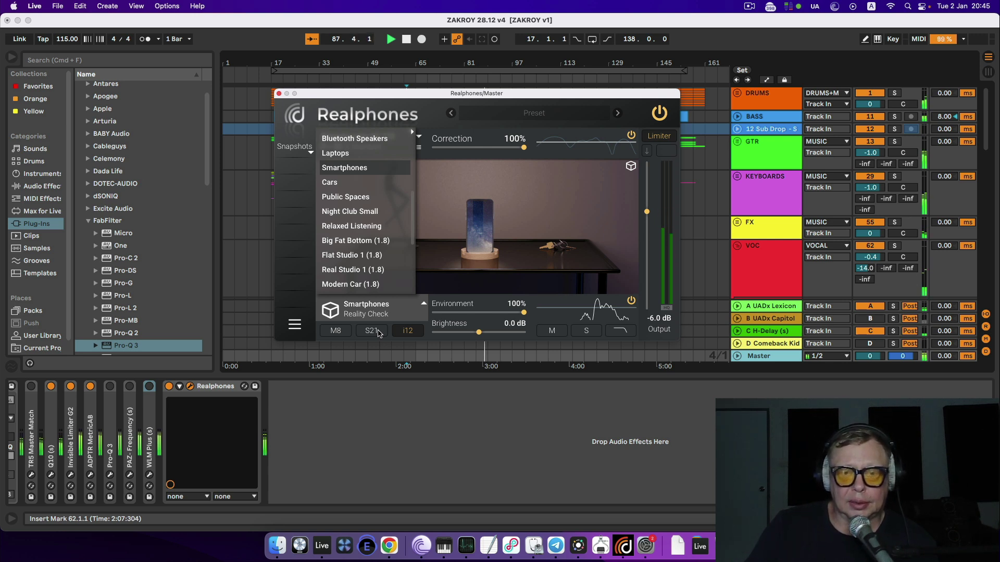
pyautogui.click(379, 334)
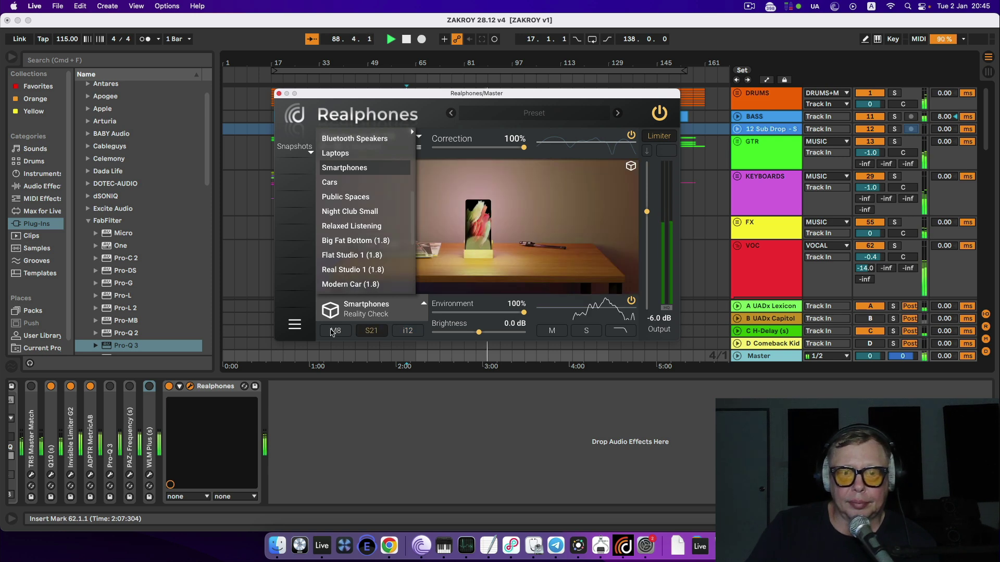
pyautogui.click(335, 331)
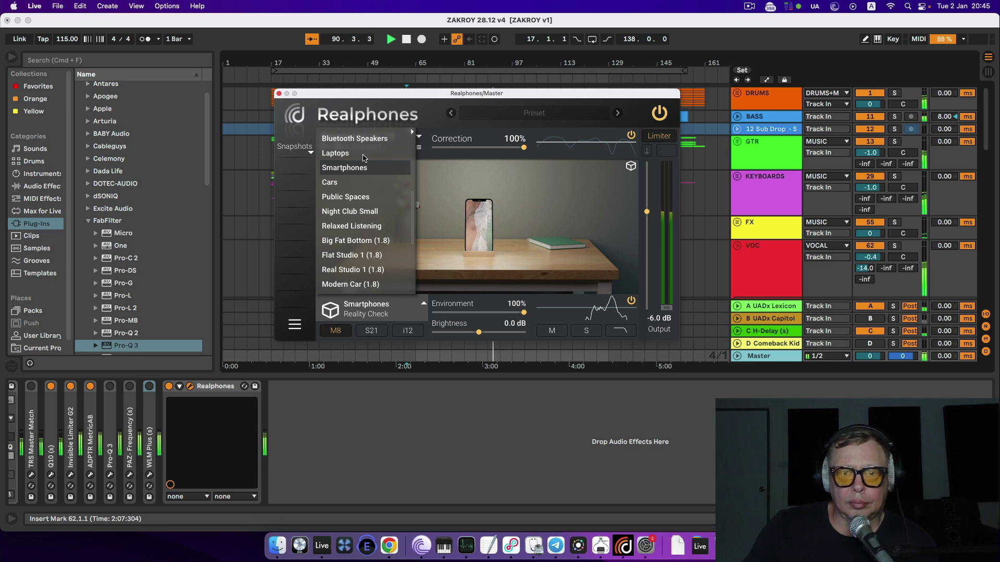
# Choose the Laptops environment and listen through the 13.3" Air, 13" Pro and 16" Vivo variants.
pyautogui.click(363, 155)
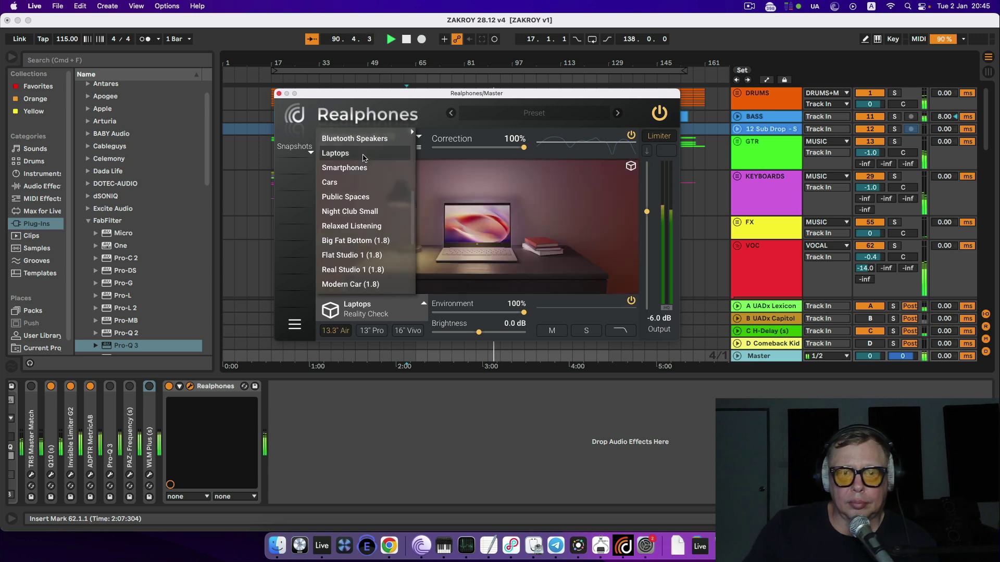
pyautogui.click(373, 333)
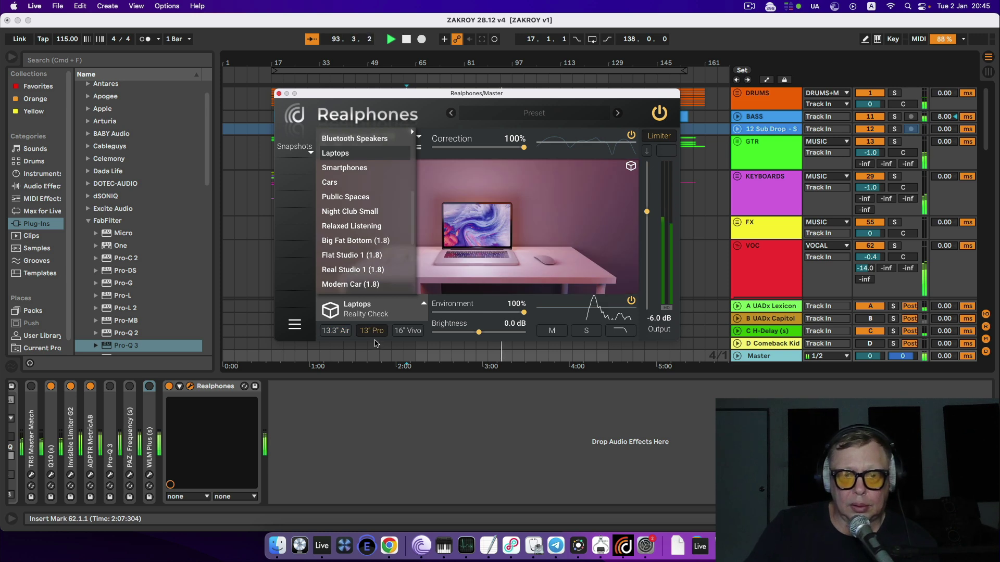
pyautogui.click(409, 331)
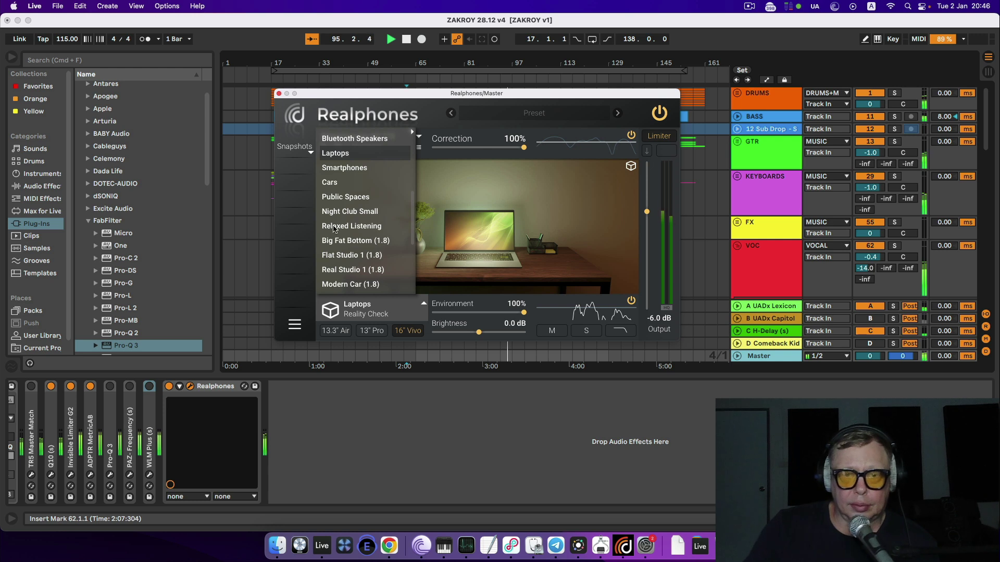
# Change the environment to Bluetooth Speakers and audition its F5, Emb and G3 variants.
pyautogui.scroll(1, 346, 181)
pyautogui.click(356, 155)
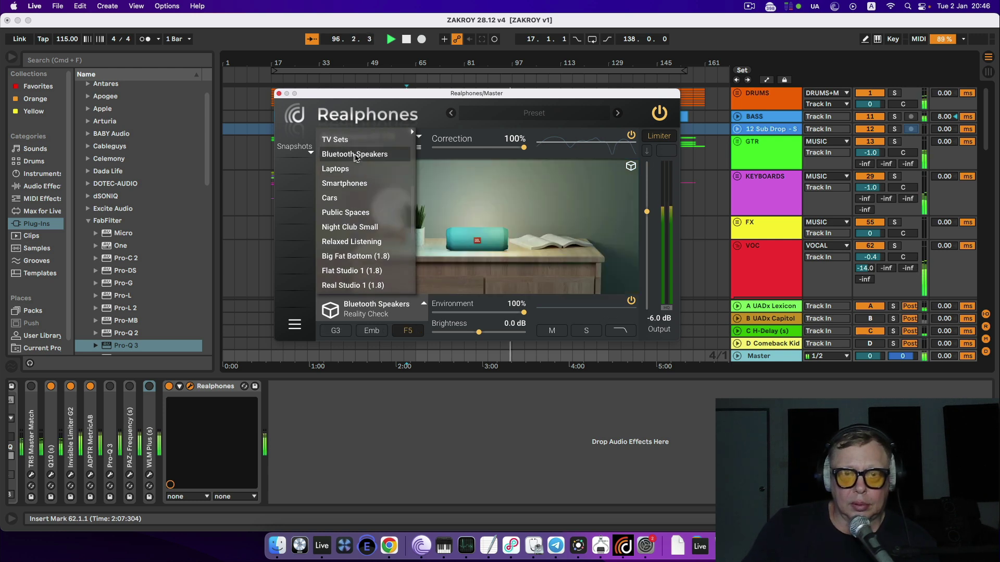
pyautogui.click(378, 331)
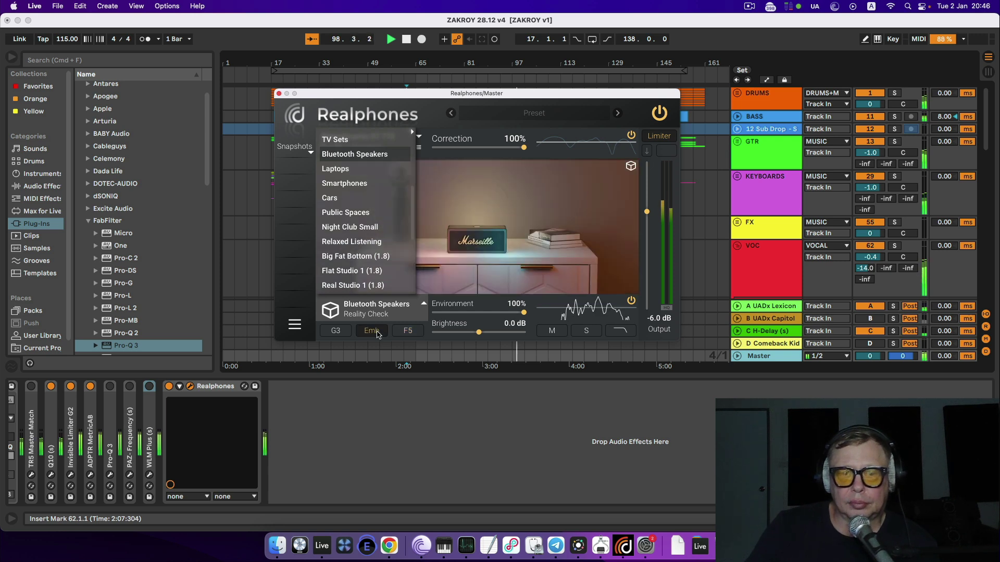
pyautogui.click(348, 332)
# Switch to the TV Sets environment and compare the 42", 50" and 55" variants.
pyautogui.scroll(2, 369, 237)
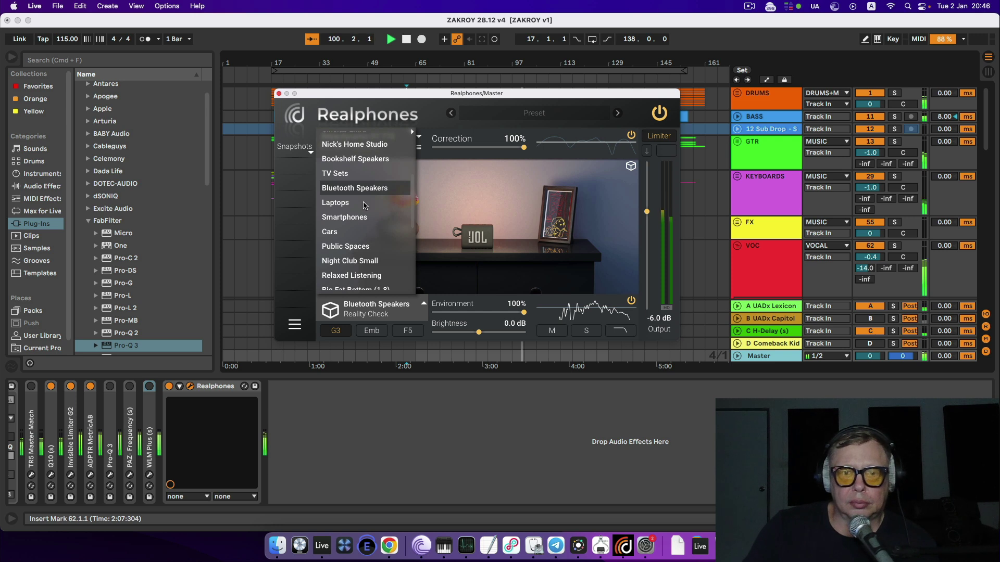
pyautogui.click(362, 173)
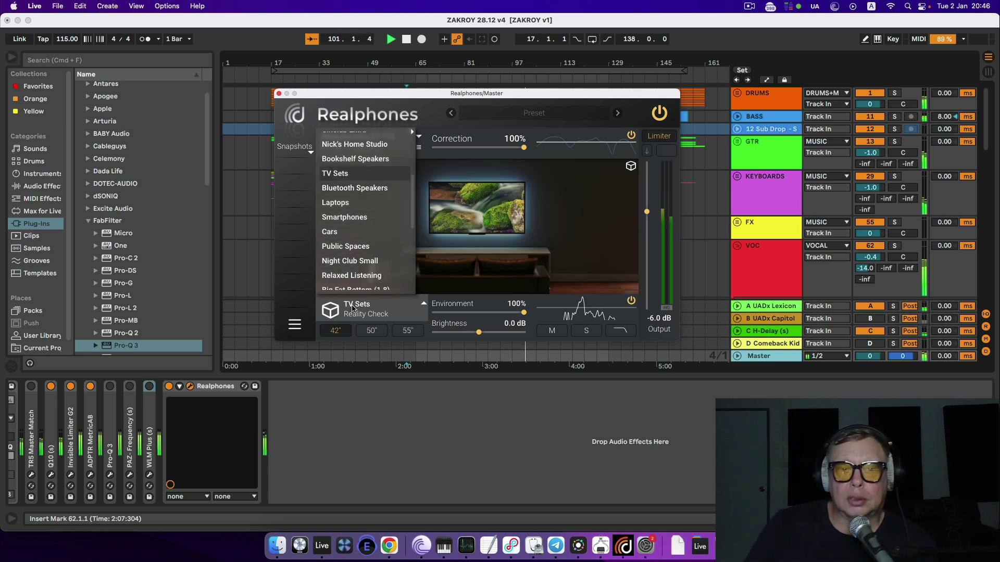
pyautogui.click(372, 332)
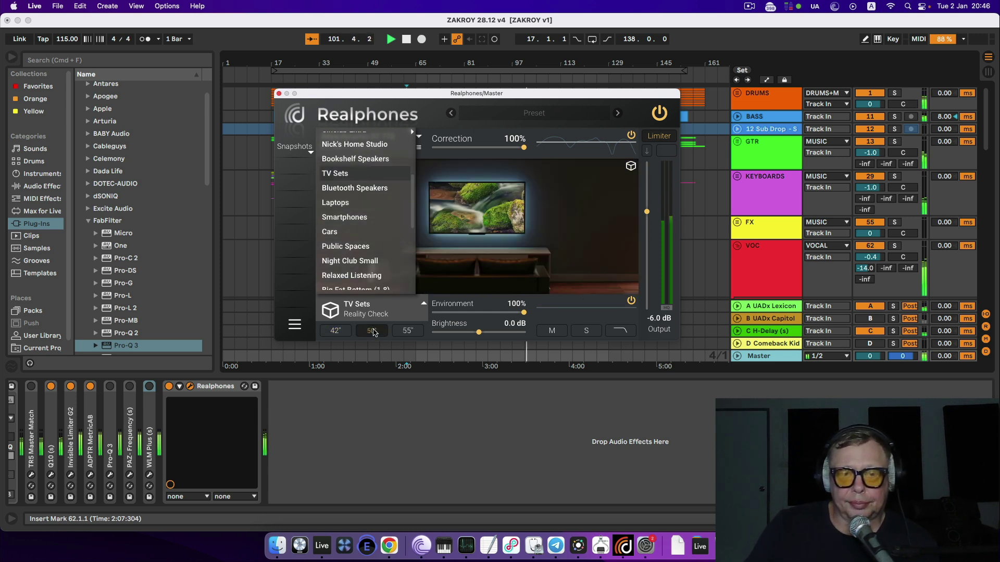
pyautogui.click(405, 332)
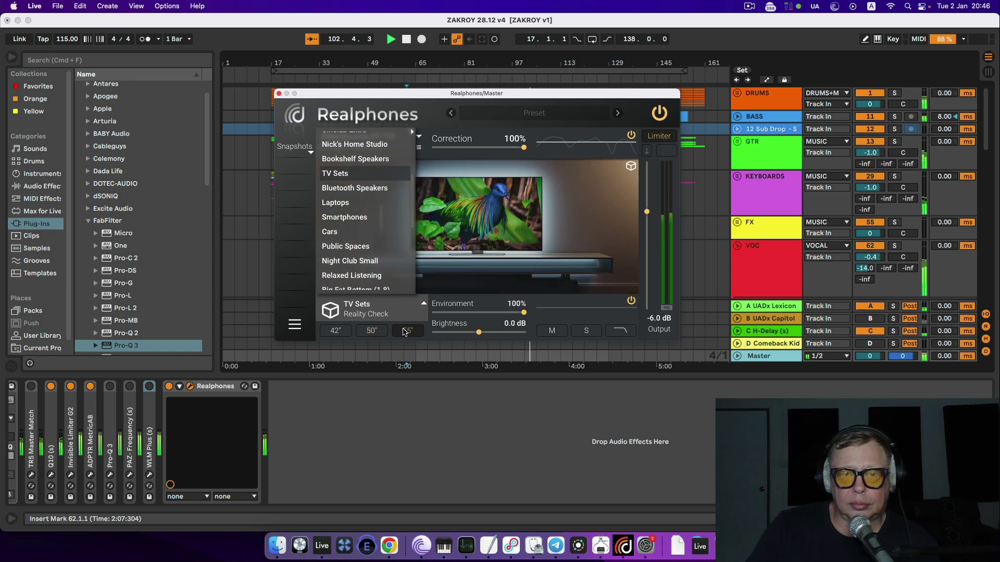
# Choose the Bookshelf Speakers environment and go through its A7x 2, A7x 1 and Mini variants.
pyautogui.scroll(1, 366, 179)
pyautogui.click(366, 179)
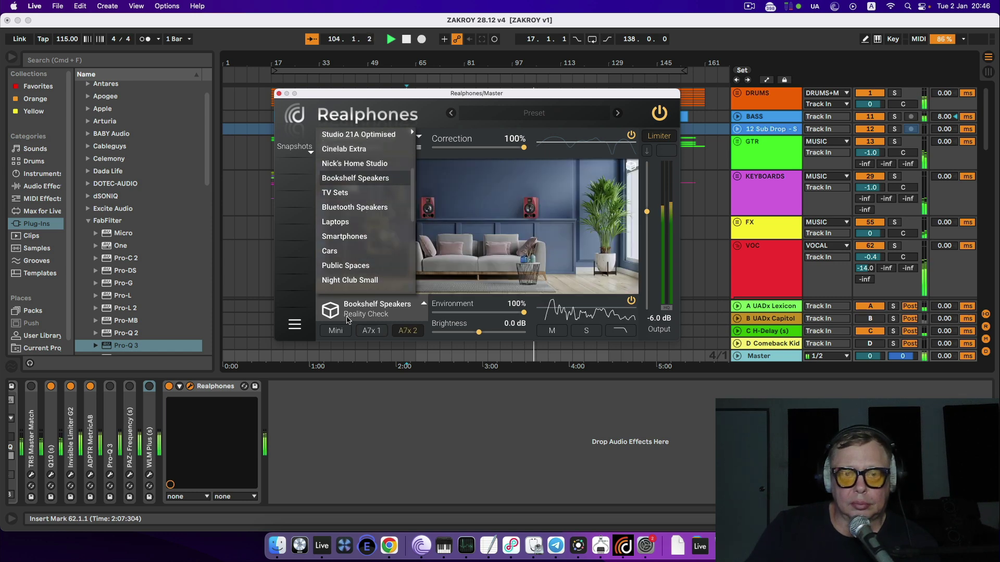
pyautogui.click(368, 331)
pyautogui.click(336, 331)
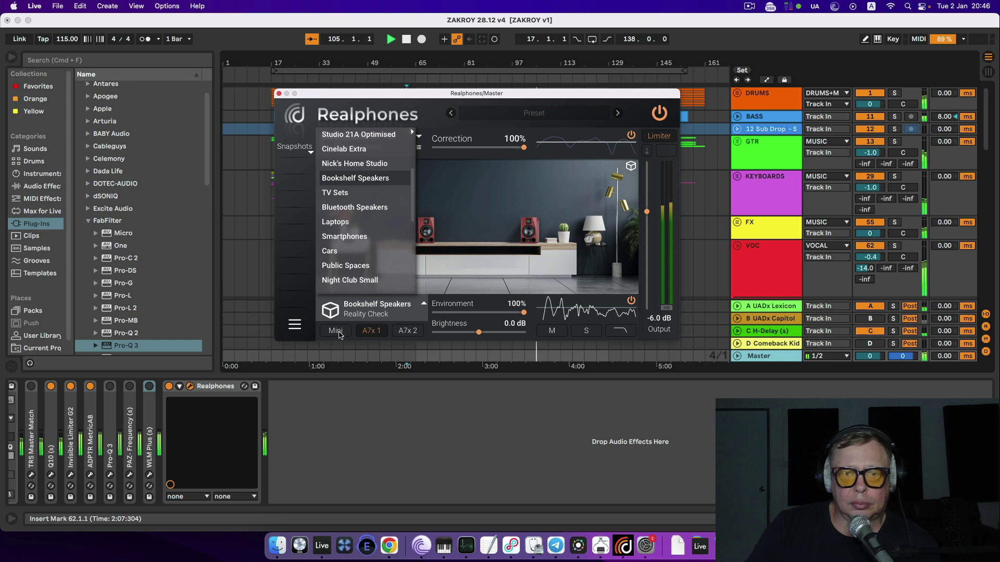
# Change the environment to Nick's Home Studio and compare its BT, Mix and Far variants during playback.
pyautogui.click(356, 163)
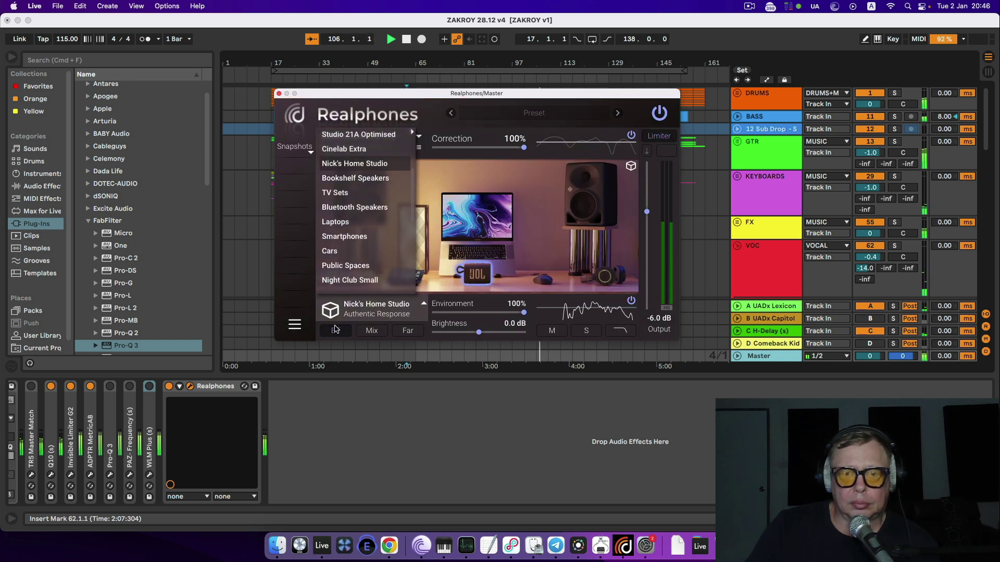
pyautogui.click(372, 331)
pyautogui.click(407, 331)
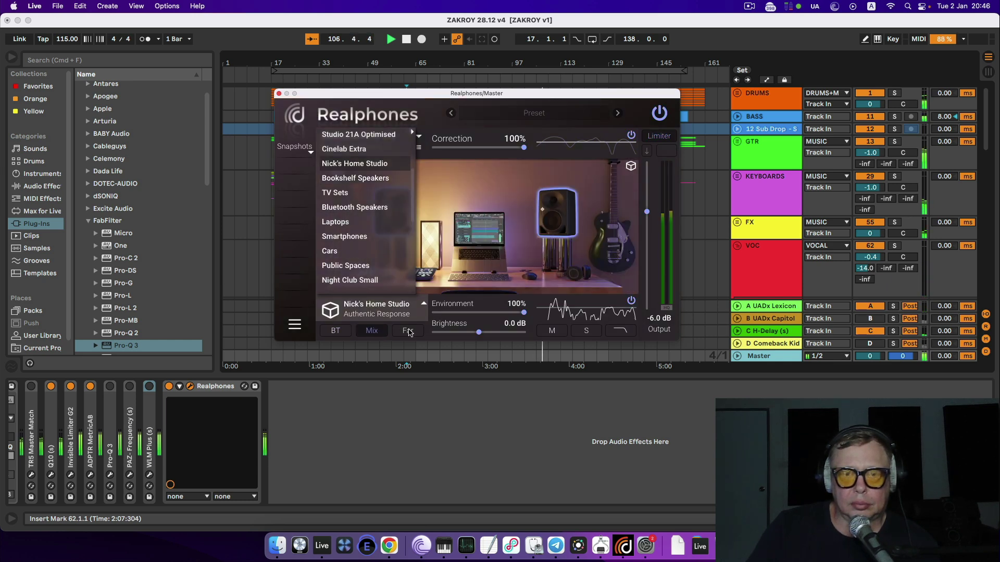
# Stop the song's playback and switch the environment to Cinelab Extra with its Near variant.
pyautogui.scroll(1, 386, 189)
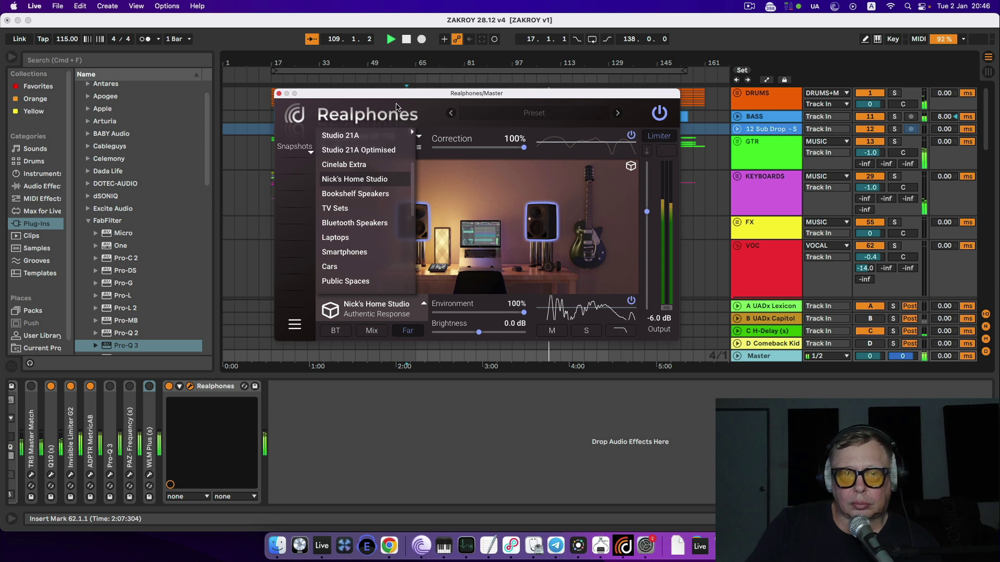
pyautogui.click(406, 40)
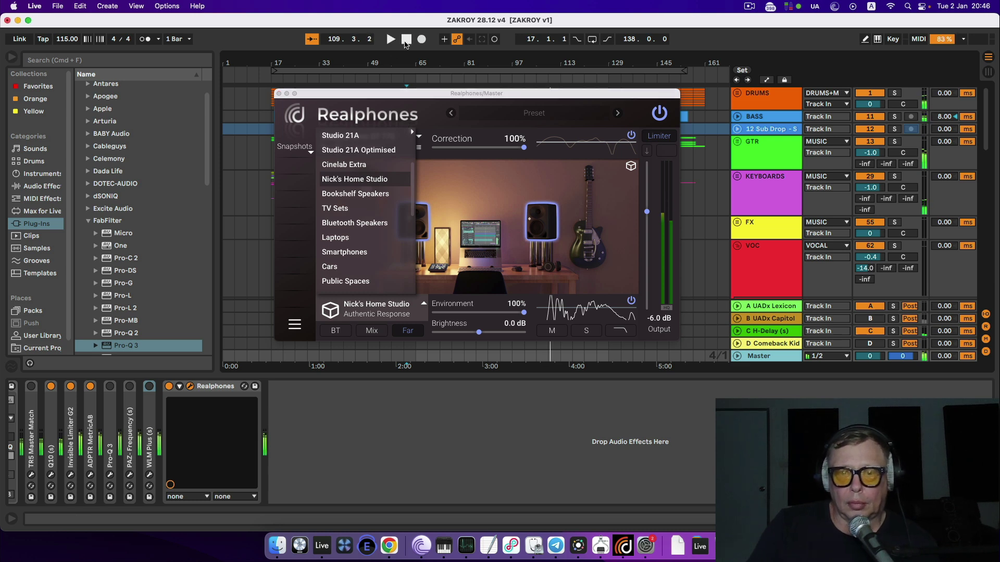
pyautogui.click(381, 166)
pyautogui.click(368, 333)
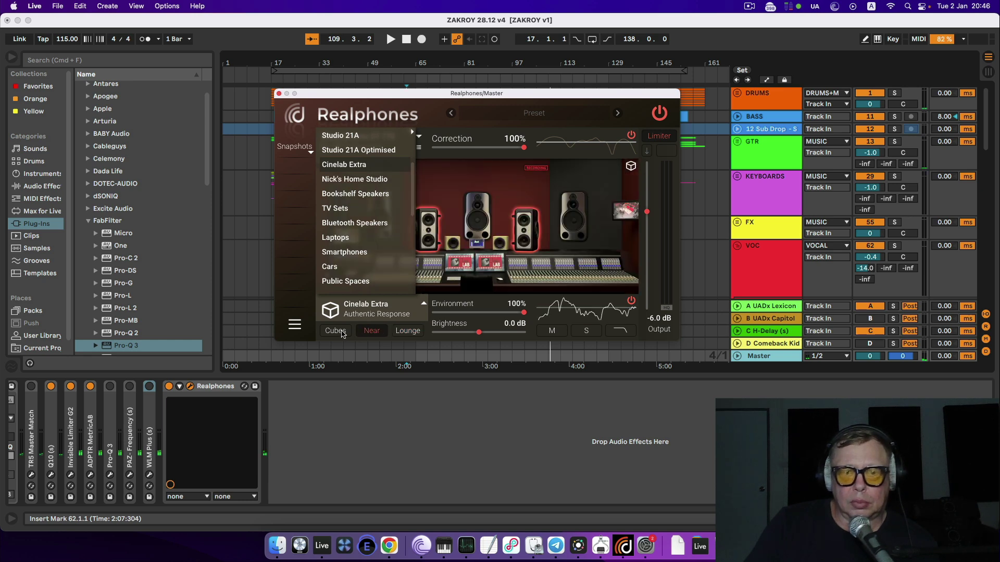
# Choose the Studio 21A Optimised environment and step through its Mono, Near and Far variants.
pyautogui.scroll(1, 351, 163)
pyautogui.click(351, 163)
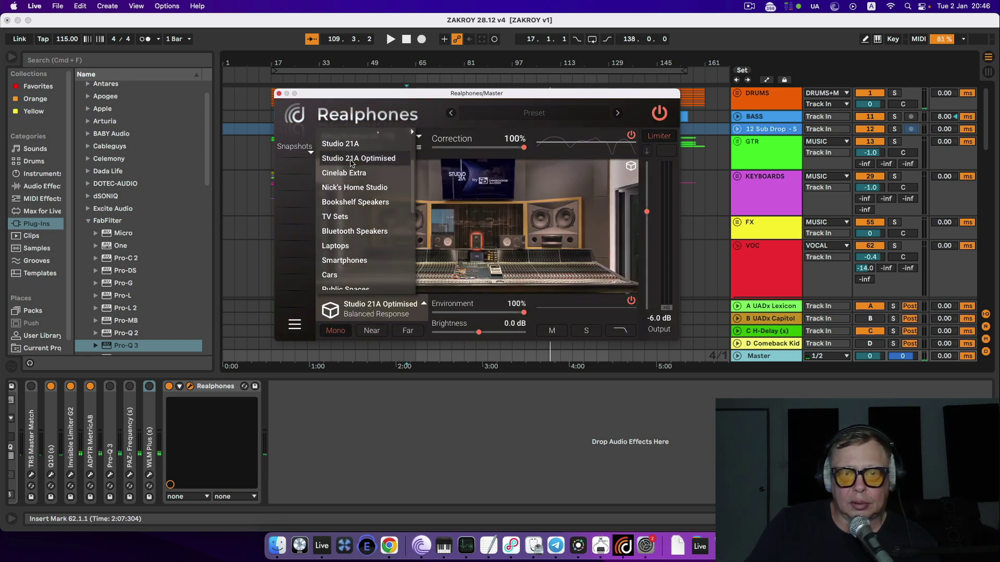
pyautogui.click(371, 331)
pyautogui.click(407, 331)
# Set the environment to Studio 21A and move the plug-in window so more of the arrangement shows.
pyautogui.scroll(2, 378, 217)
pyautogui.click(369, 177)
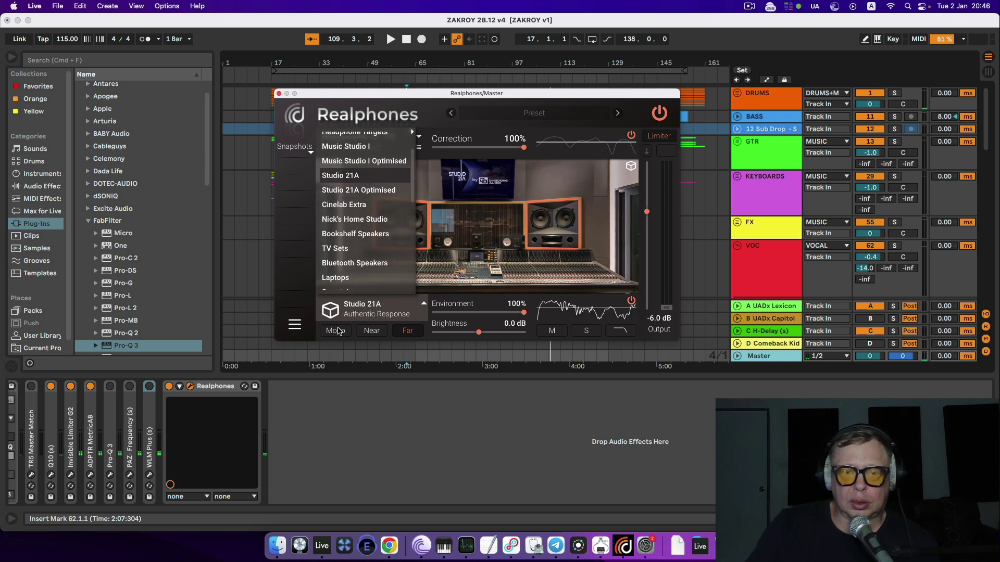
pyautogui.moveTo(373, 94); pyautogui.dragTo(420, 129)
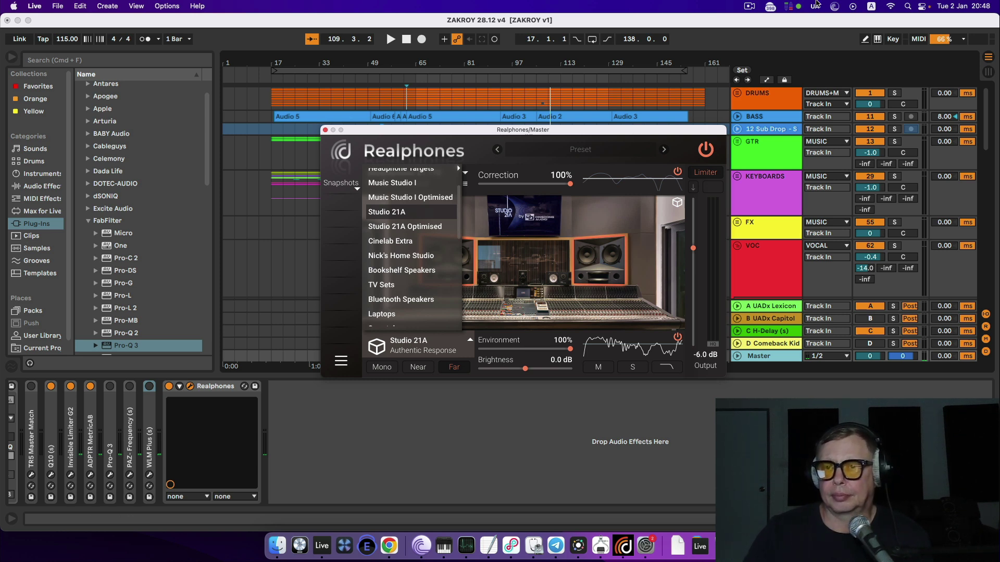
pyautogui.click(745, 7)
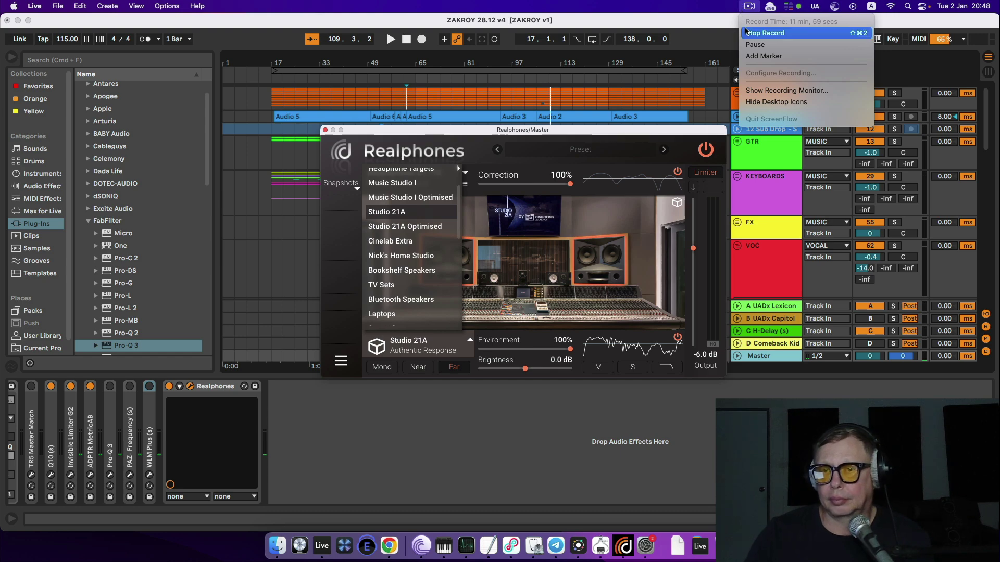